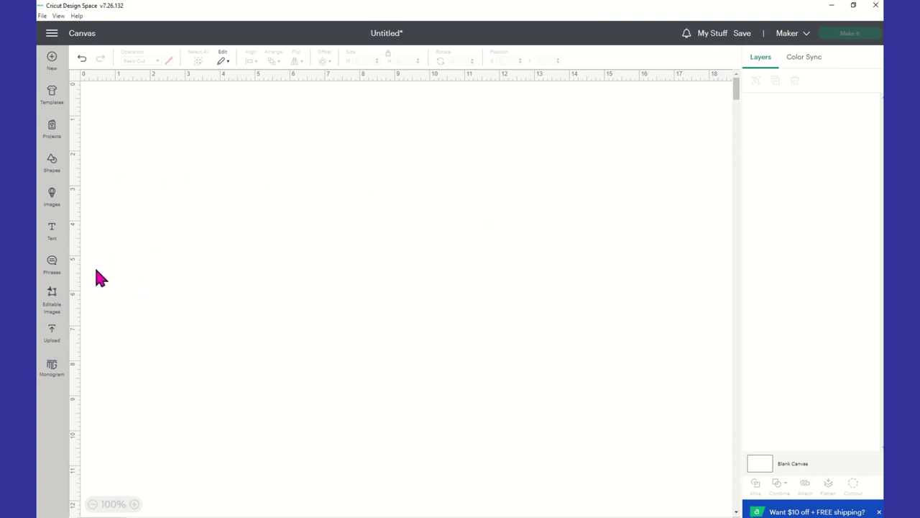
- Start an image upload and browse to the "vday chinese boxes" folder on the Desktop
left_click(54, 344)
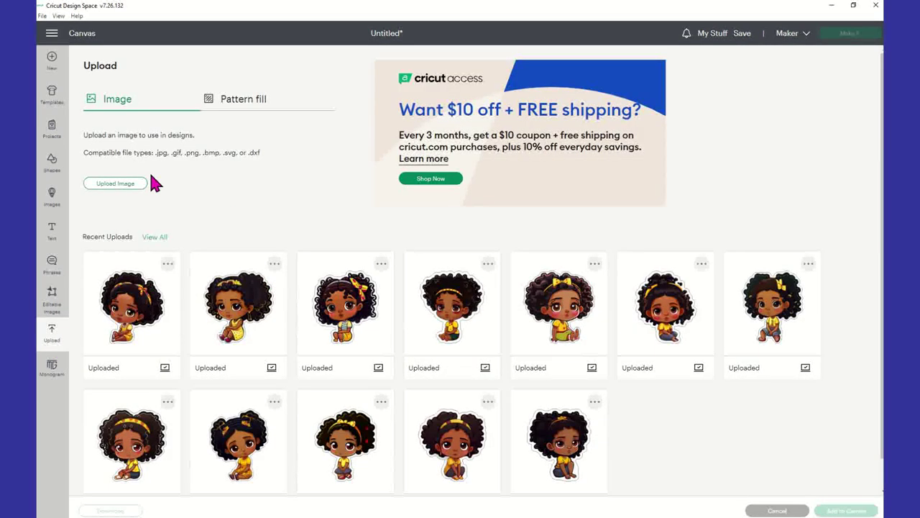
left_click(133, 191)
left_click(480, 267)
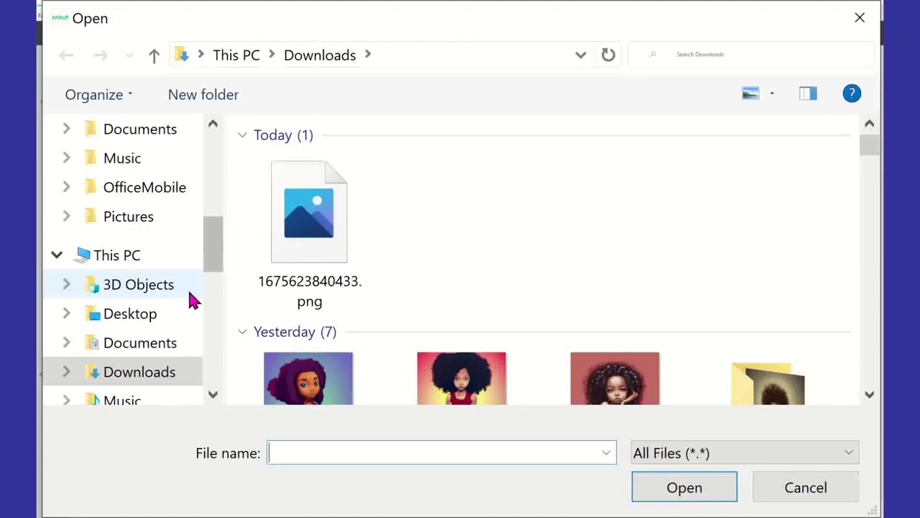
scroll(190, 295, "up", 1)
scroll(190, 295, "up", 1)
scroll(190, 295, "down", 2)
scroll(190, 295, "up", 2)
scroll(190, 298, "up", 3)
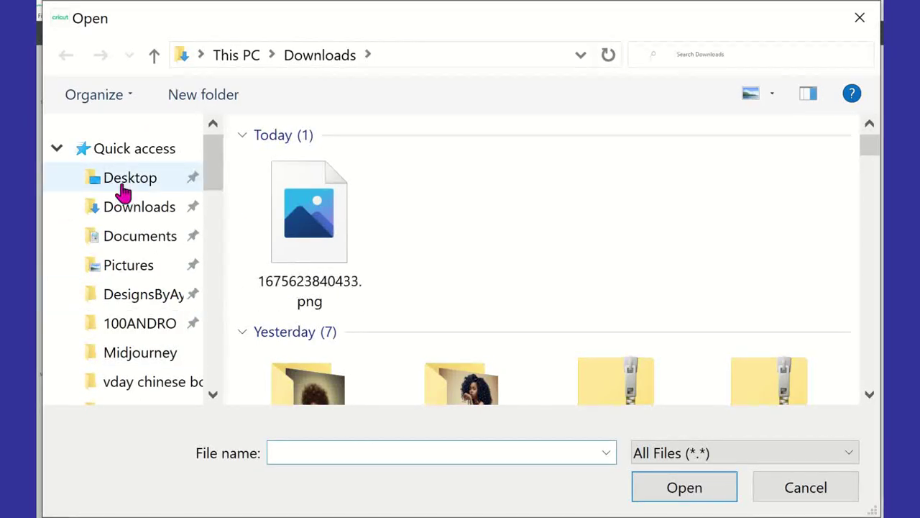
left_click(148, 174)
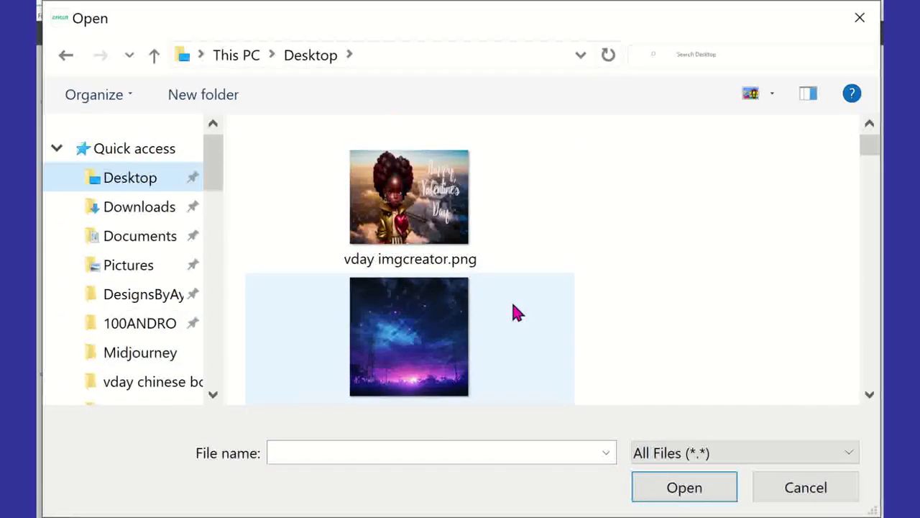
scroll(514, 312, "down", 3)
scroll(513, 312, "down", 12)
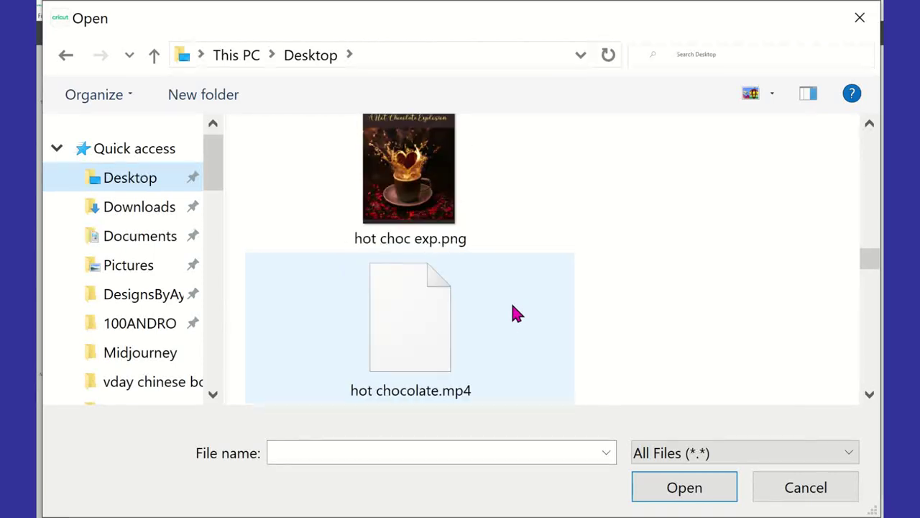
scroll(514, 313, "down", 10)
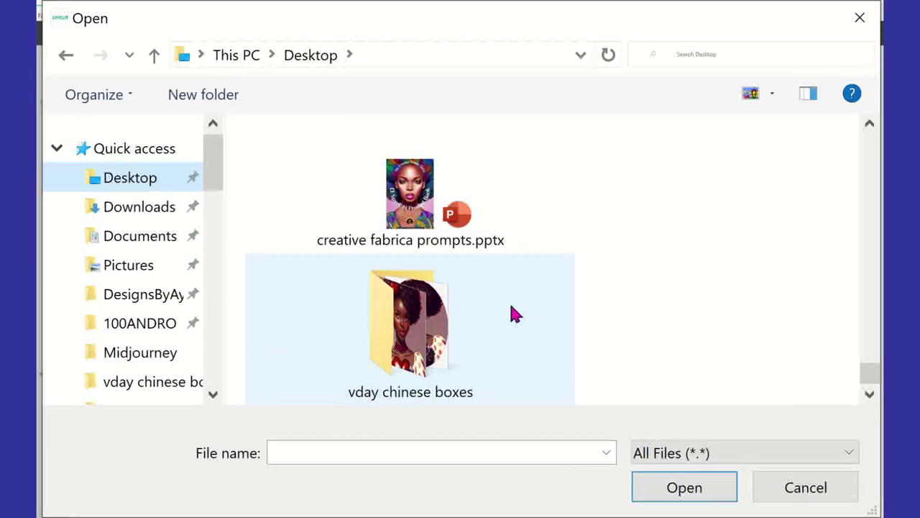
double_click(436, 350)
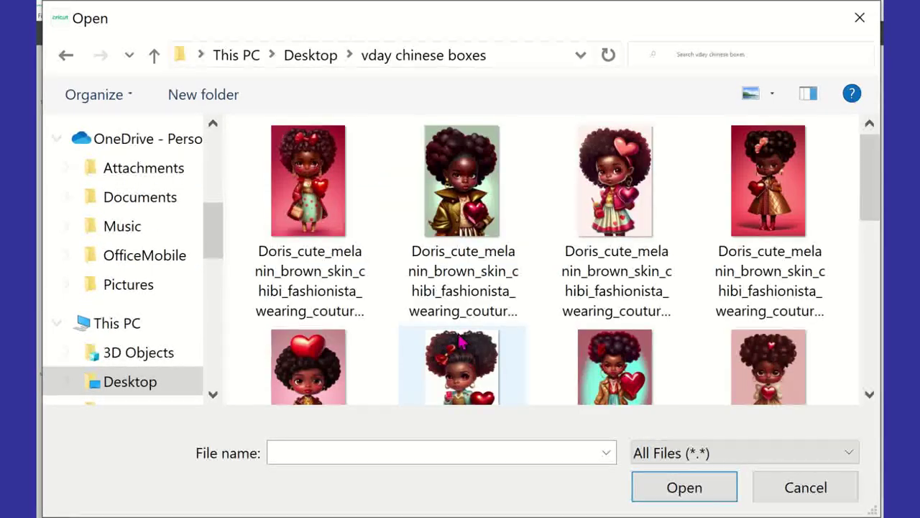
- Load Picture17.png, the circular portrait in the polka-dot sleeves, as the image to upload
scroll(525, 280, "down", 5)
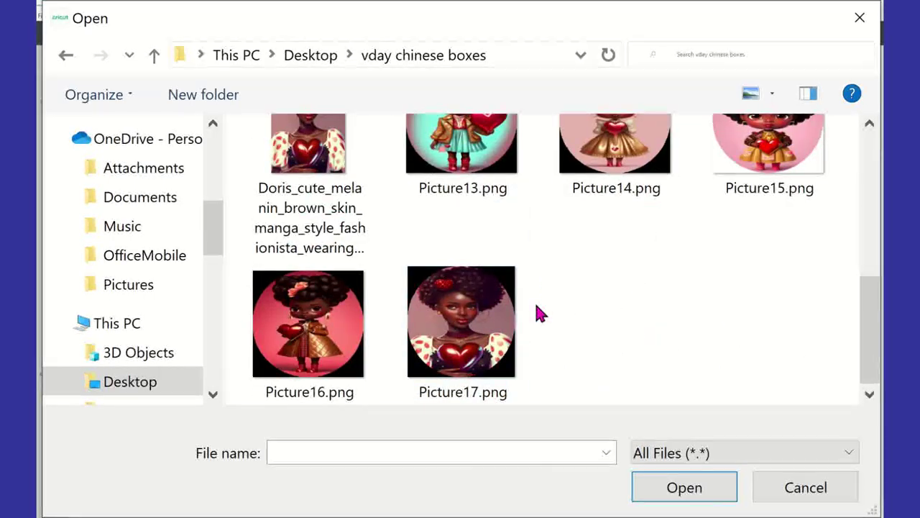
scroll(536, 306, "up", 3)
scroll(535, 305, "down", 2)
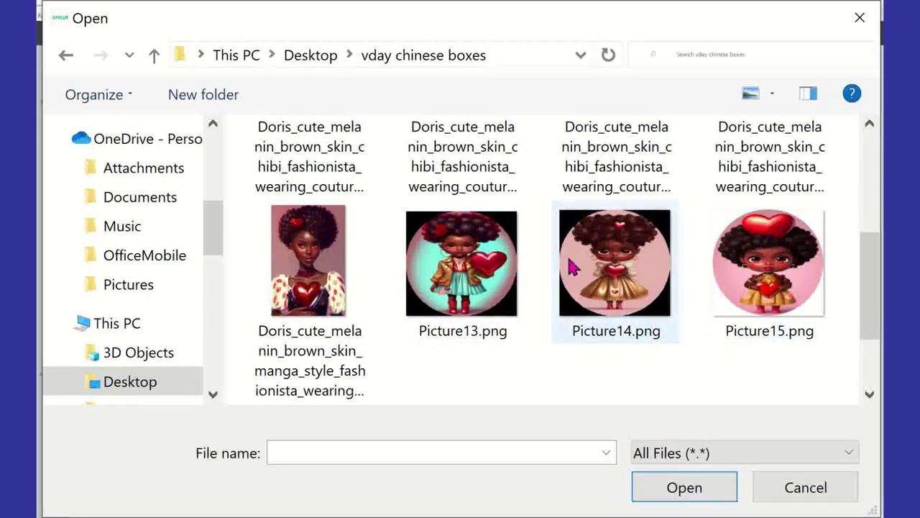
scroll(445, 284, "down", 2)
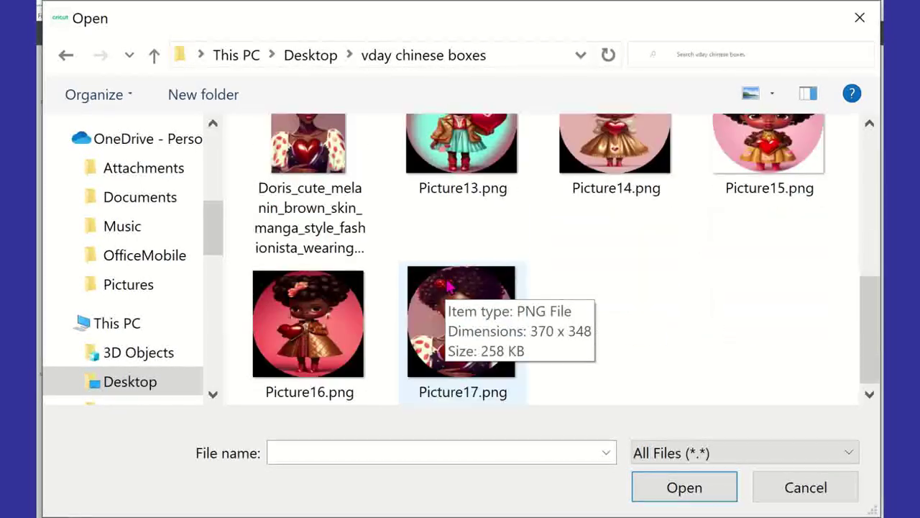
left_click(496, 327)
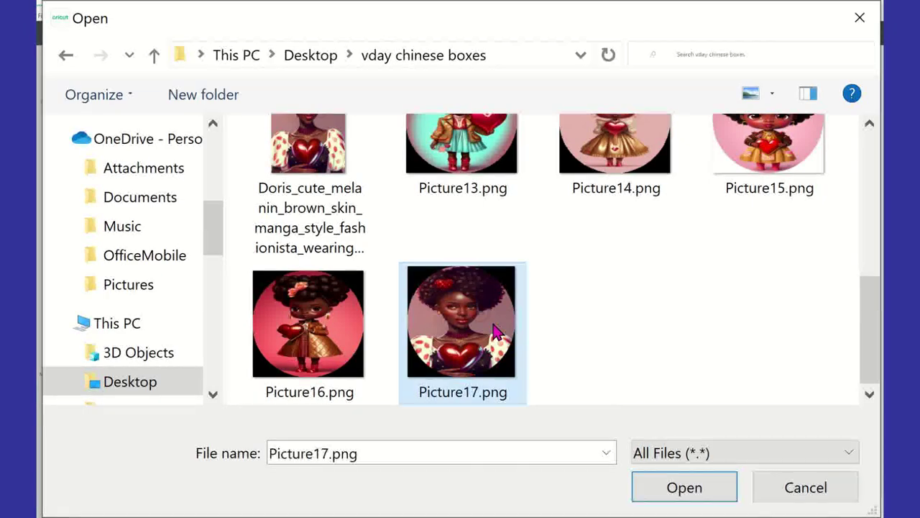
left_click(668, 489)
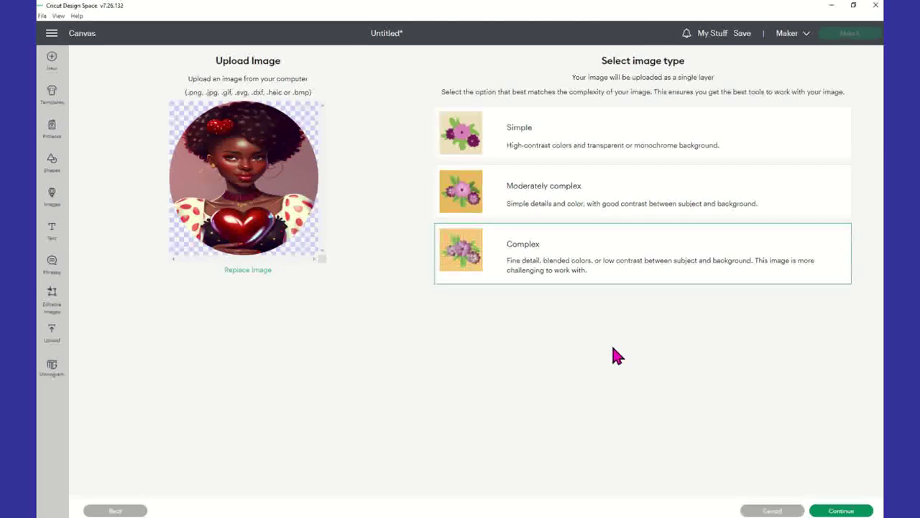
- Upload Picture17 as a Complex, Print Then Cut image without removing any background
left_click(860, 512)
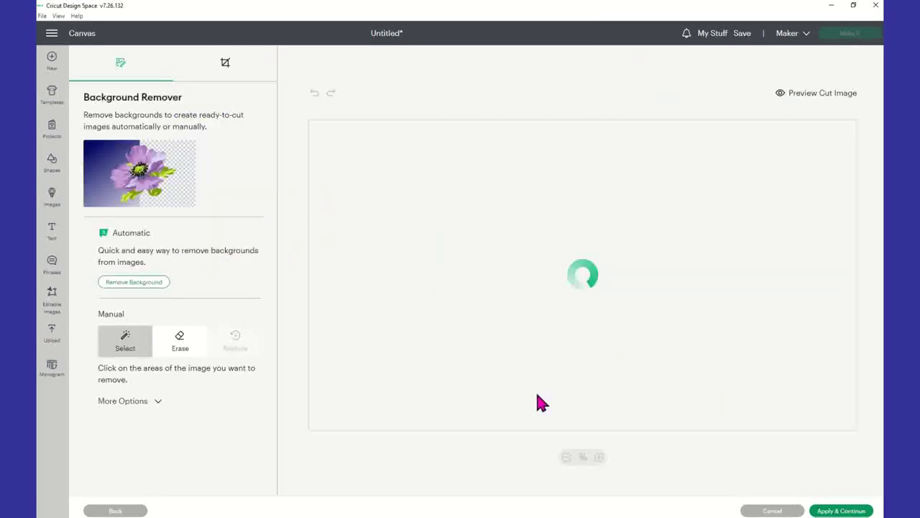
left_click(861, 511)
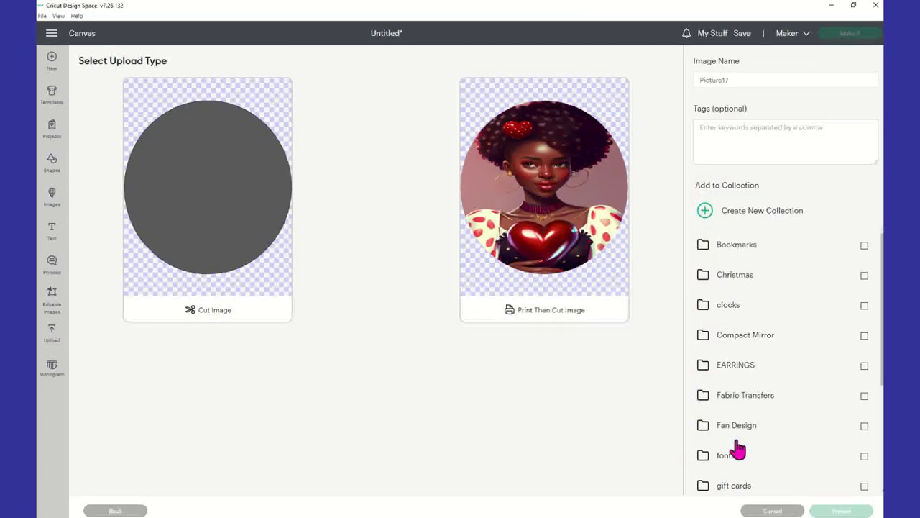
left_click(483, 295)
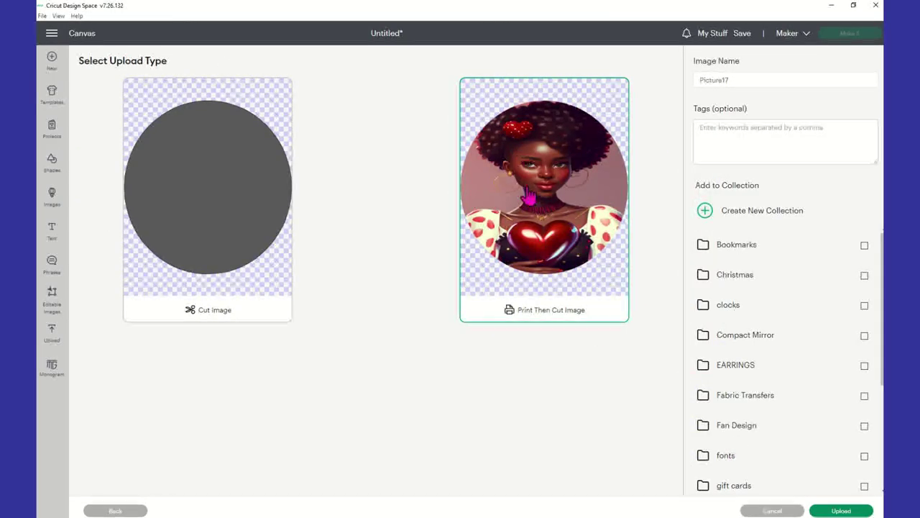
left_click(842, 510)
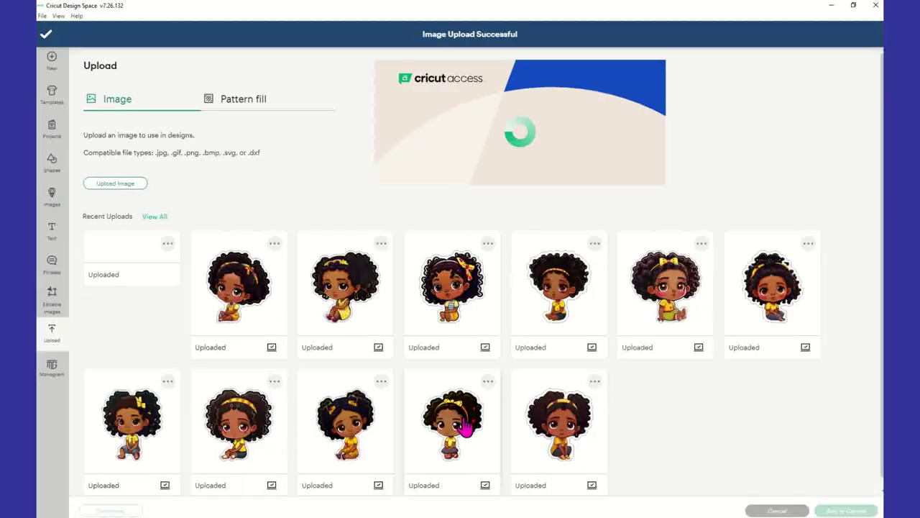
- Start a second image upload and return to the "vday chinese boxes" folder on the Desktop
left_click(124, 185)
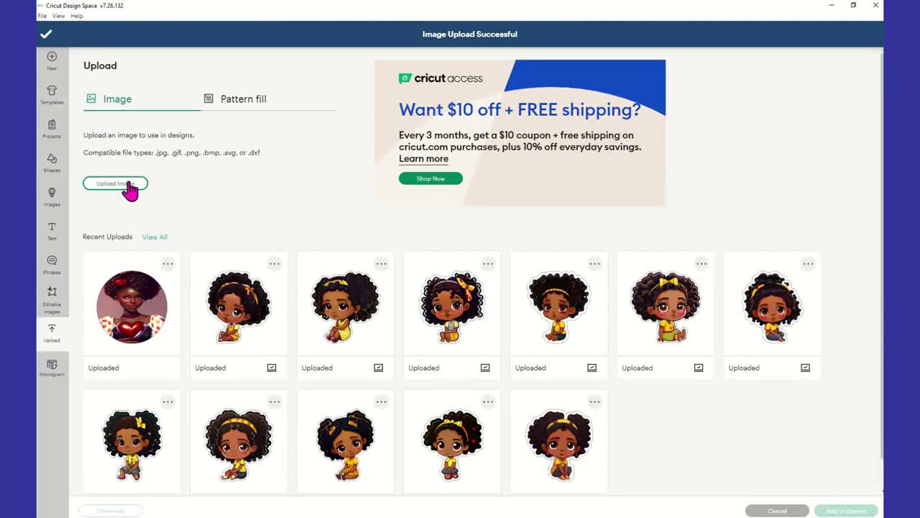
left_click(506, 265)
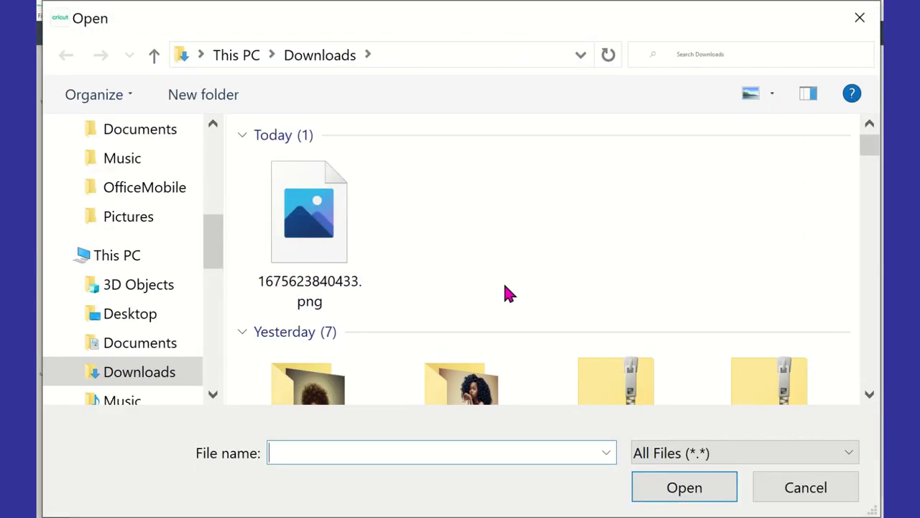
left_click_drag(216, 262, 232, 148)
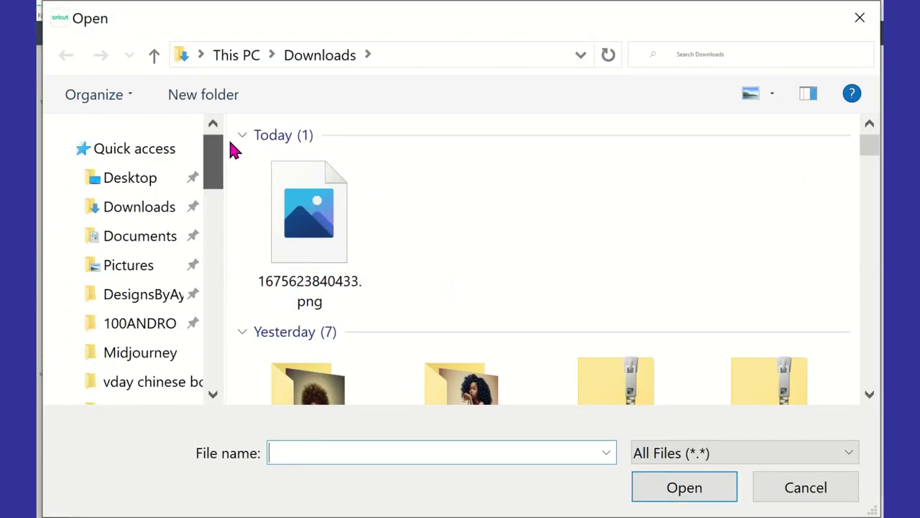
left_click(164, 179)
scroll(595, 285, "down", 15)
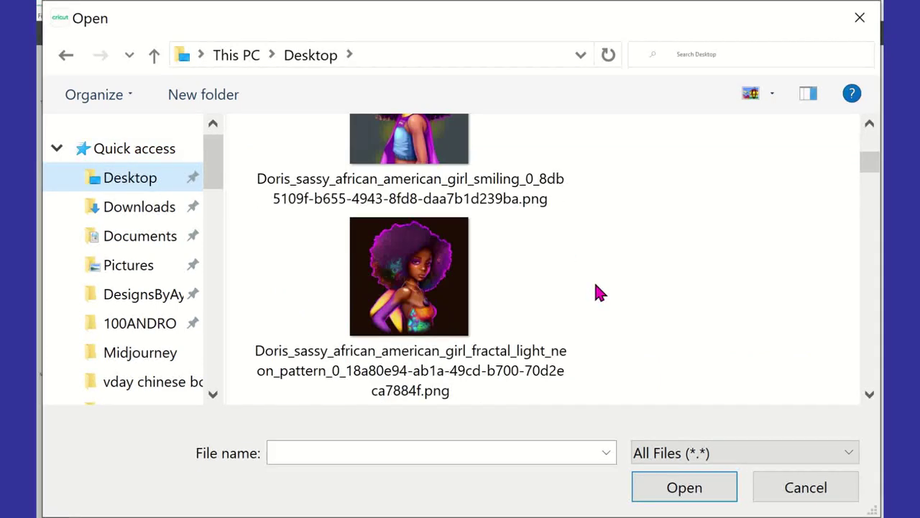
scroll(595, 294, "down", 10)
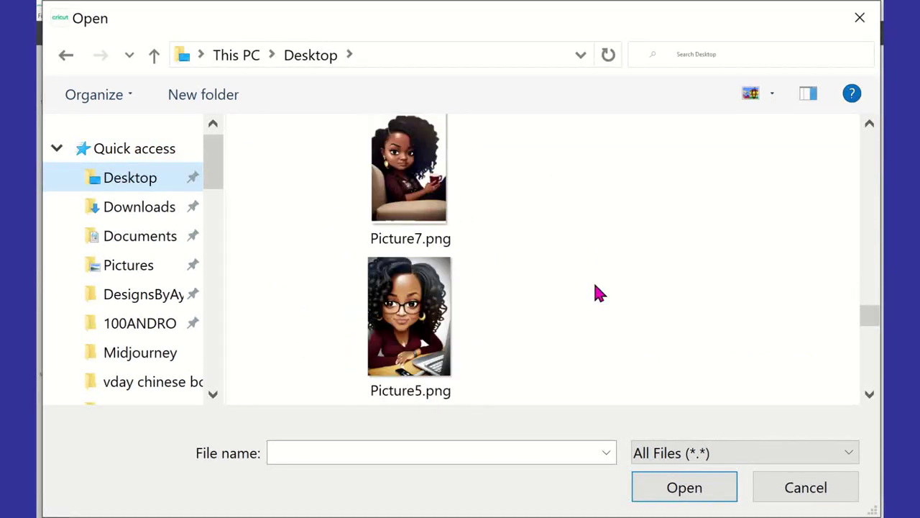
double_click(415, 337)
- Load Picture13.png, the circular image with the turquoise background, as the image to upload
scroll(620, 290, "down", 5)
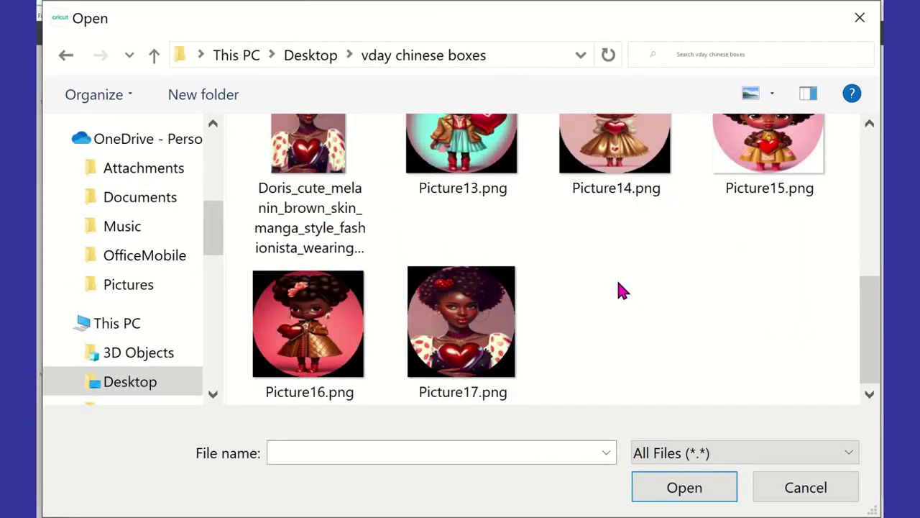
scroll(544, 352, "up", 1)
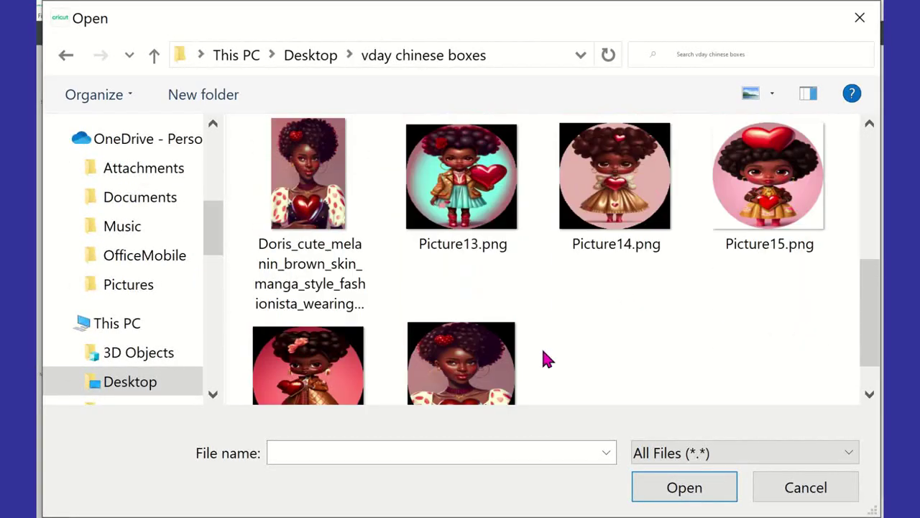
left_click(475, 189)
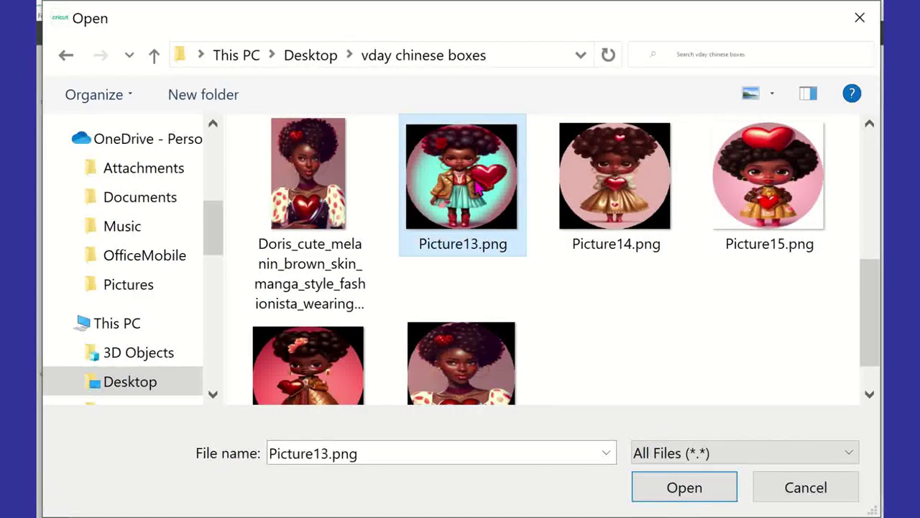
left_click(725, 491)
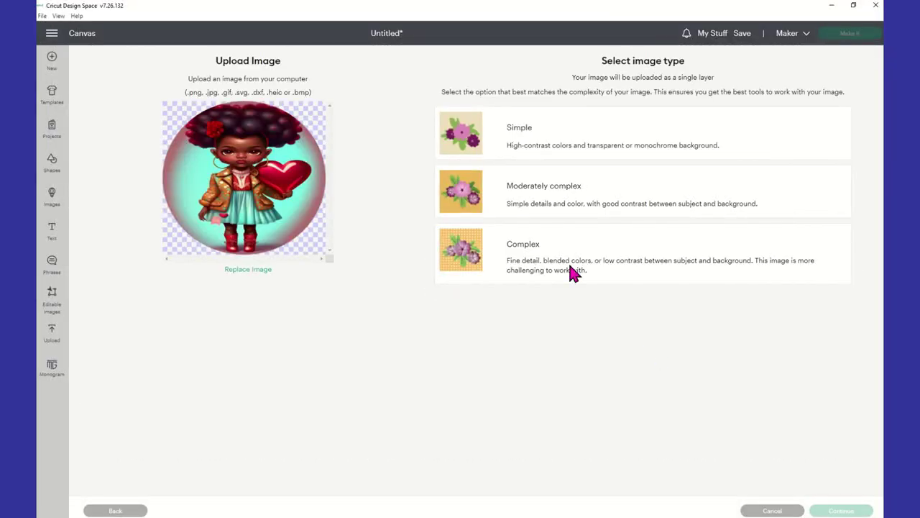
- Upload Picture13 as a Complex, Print Then Cut image without removing any background
left_click(475, 266)
left_click(842, 510)
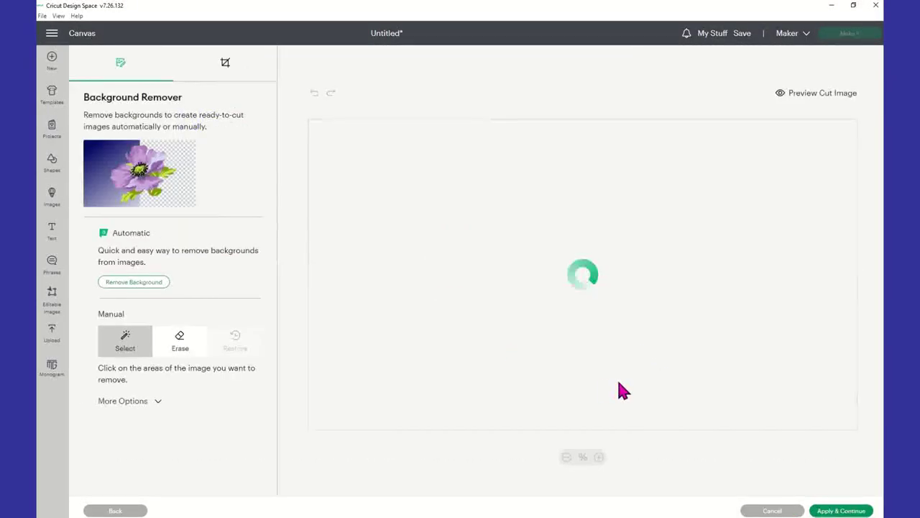
left_click(841, 511)
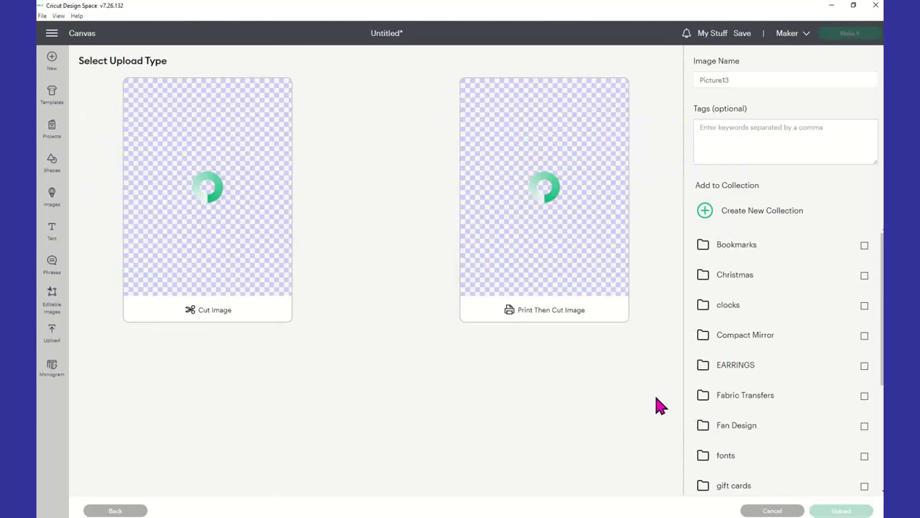
left_click(607, 287)
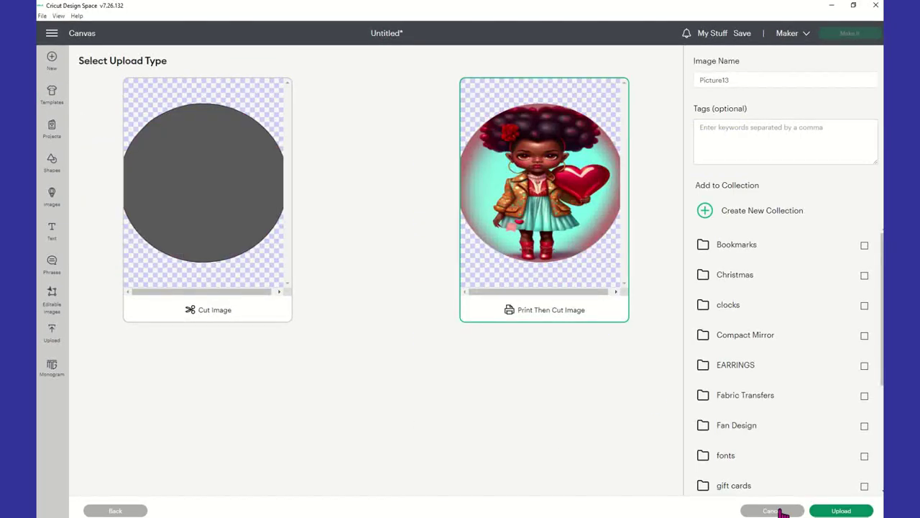
left_click(841, 512)
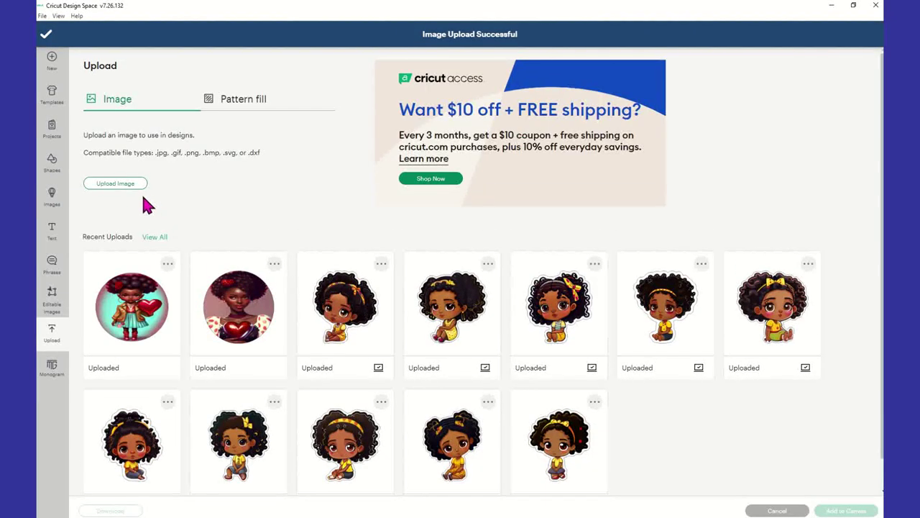
- Start a third image upload and open the "vday chinese boxes" folder on the Desktop
left_click(127, 186)
left_click(479, 269)
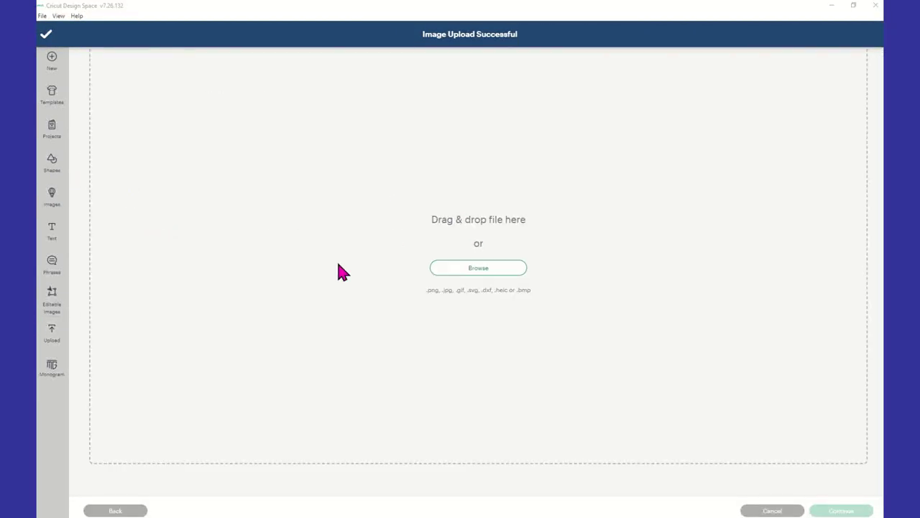
left_click_drag(210, 248, 208, 169)
left_click(156, 180)
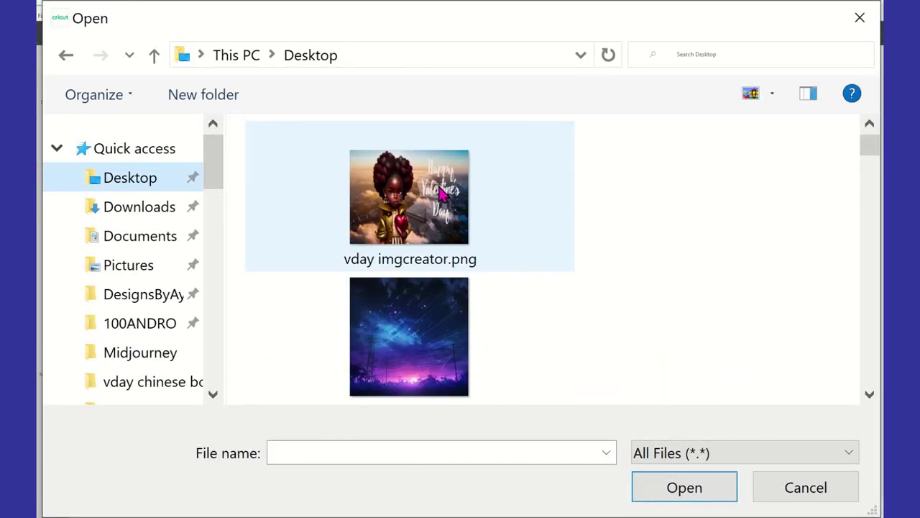
scroll(645, 290, "down", 15)
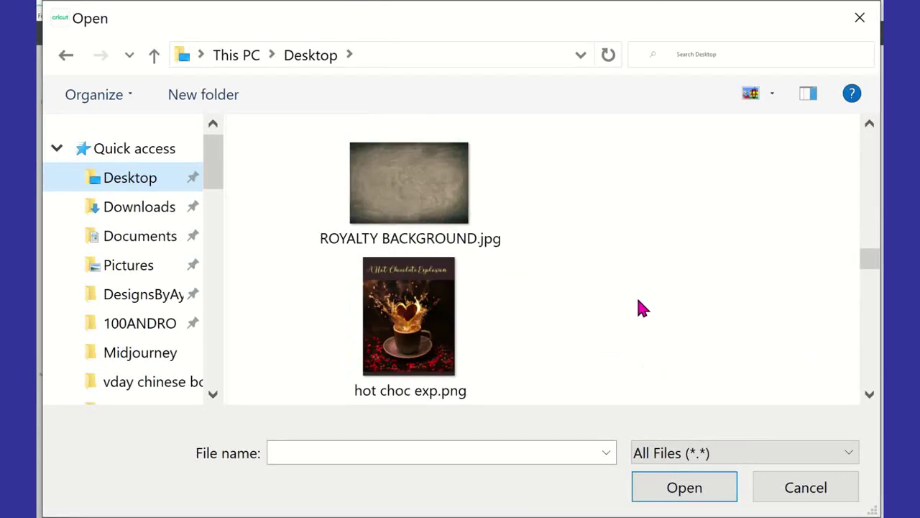
scroll(630, 315, "down", 10)
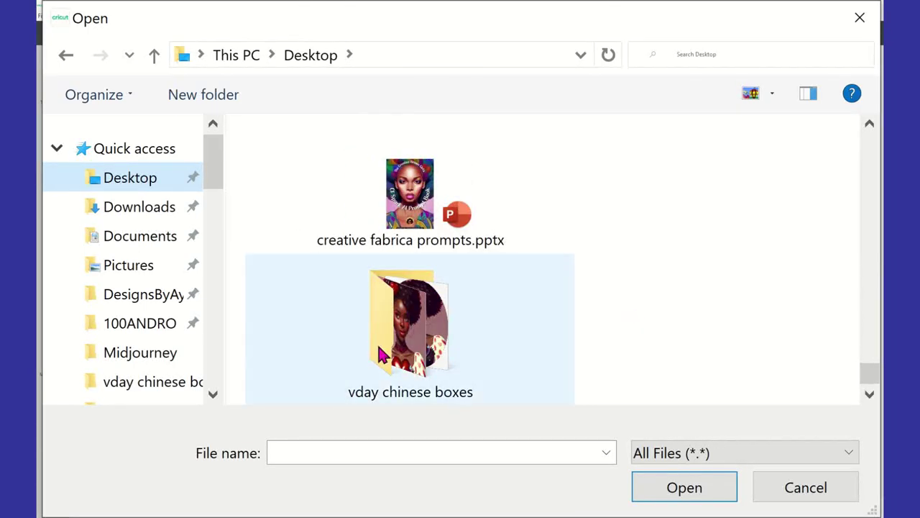
double_click(425, 356)
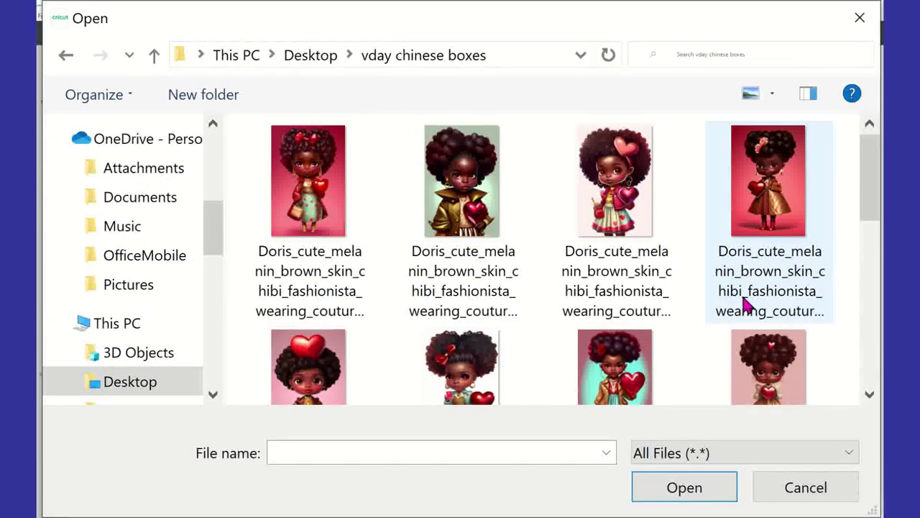
- Load Picture15.png, the circular image with the big red heart on the girl's hair, as the image to upload
scroll(744, 306, "down", 5)
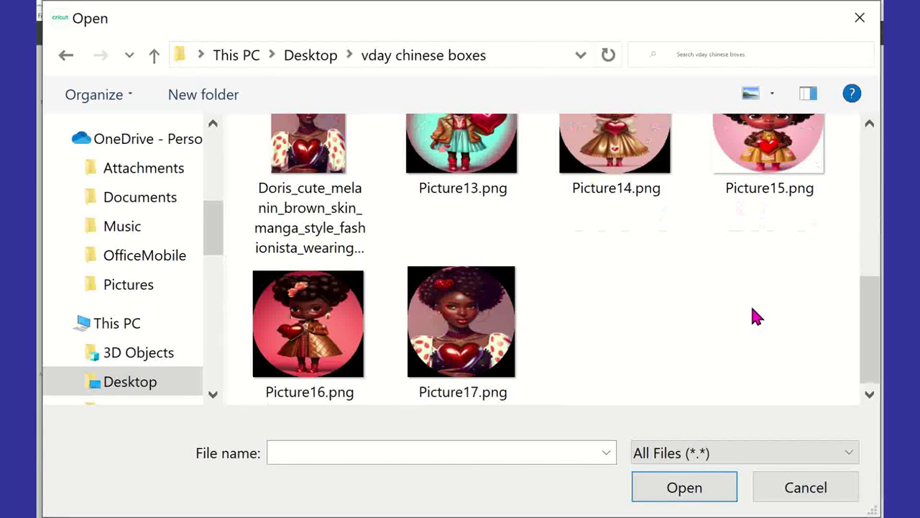
scroll(753, 313, "up", 1)
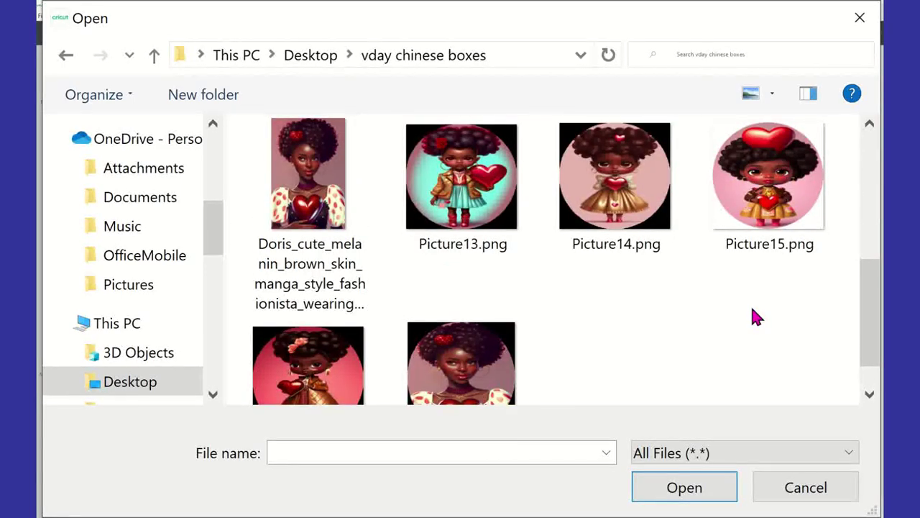
scroll(751, 313, "down", 1)
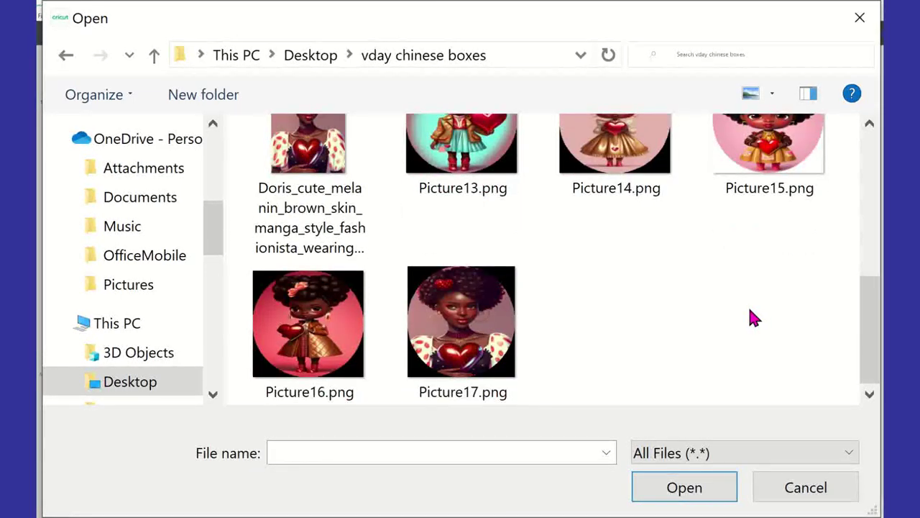
scroll(672, 308, "up", 1)
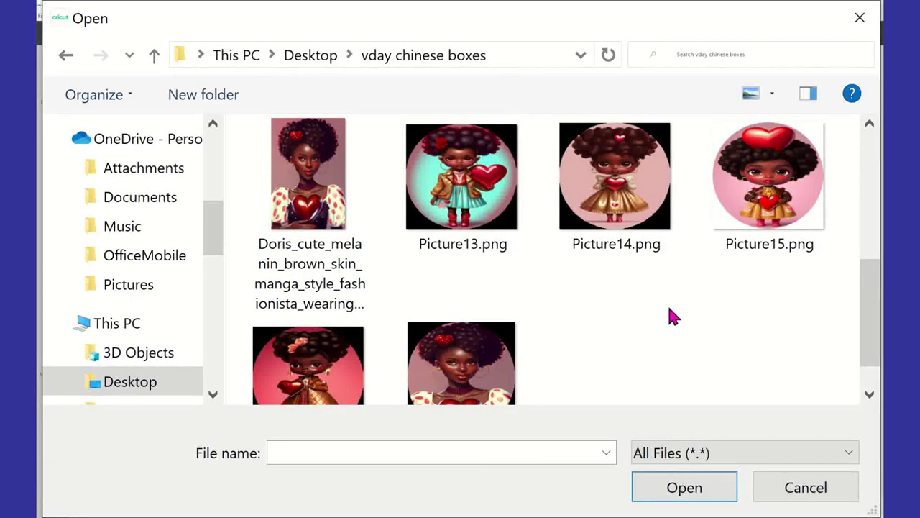
left_click(786, 191)
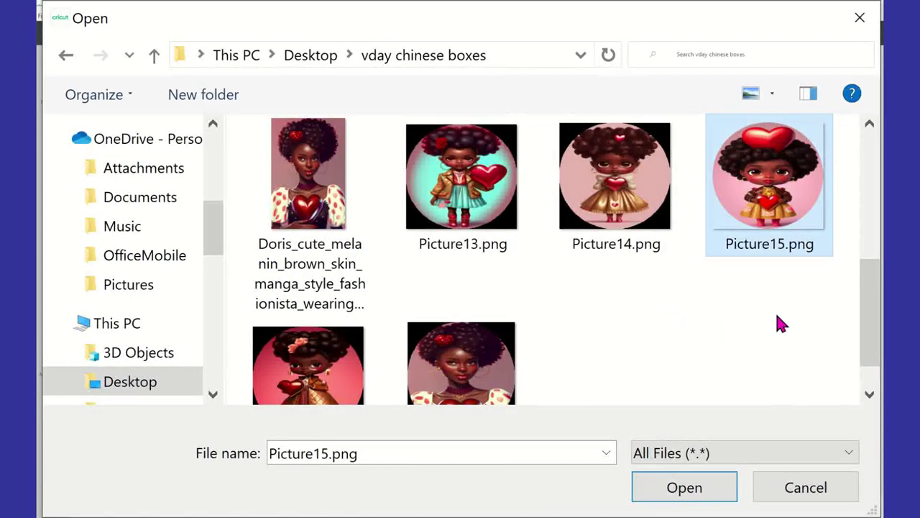
left_click(697, 489)
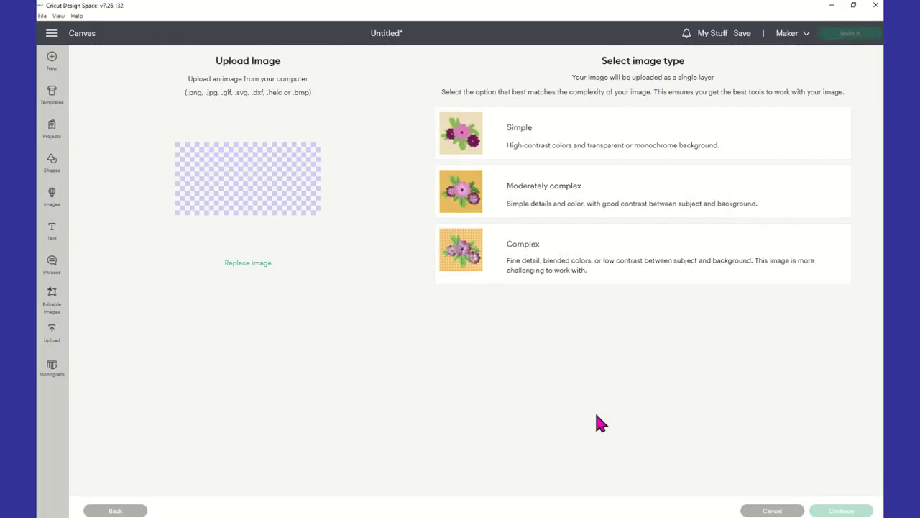
- Upload Picture15 as a Complex, Print Then Cut image without removing any background
left_click(467, 262)
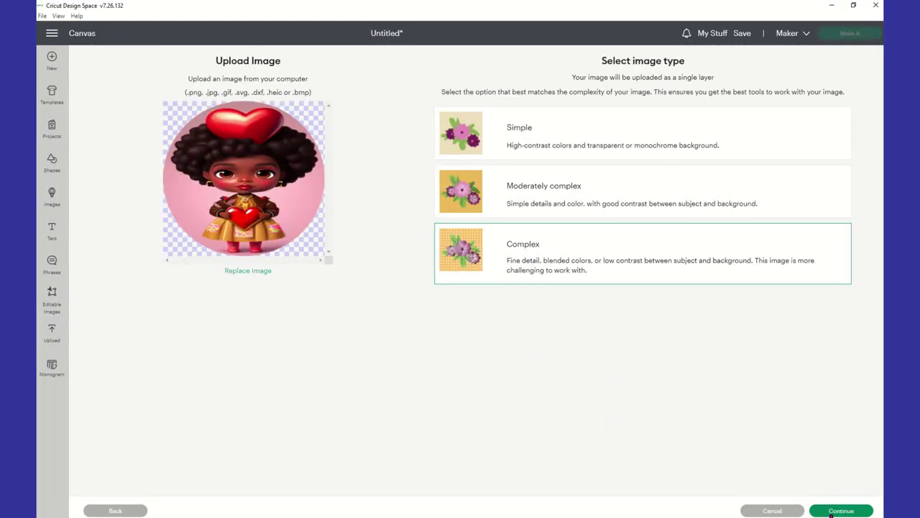
left_click(834, 511)
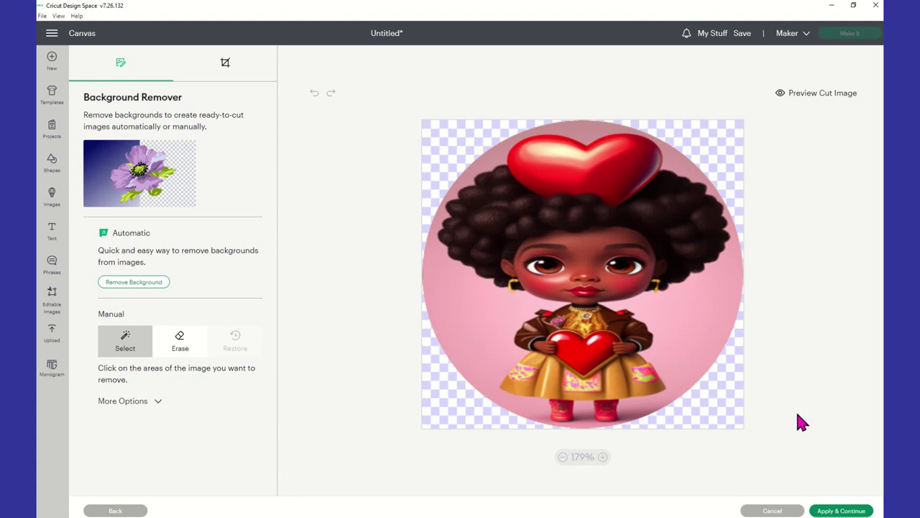
left_click(866, 511)
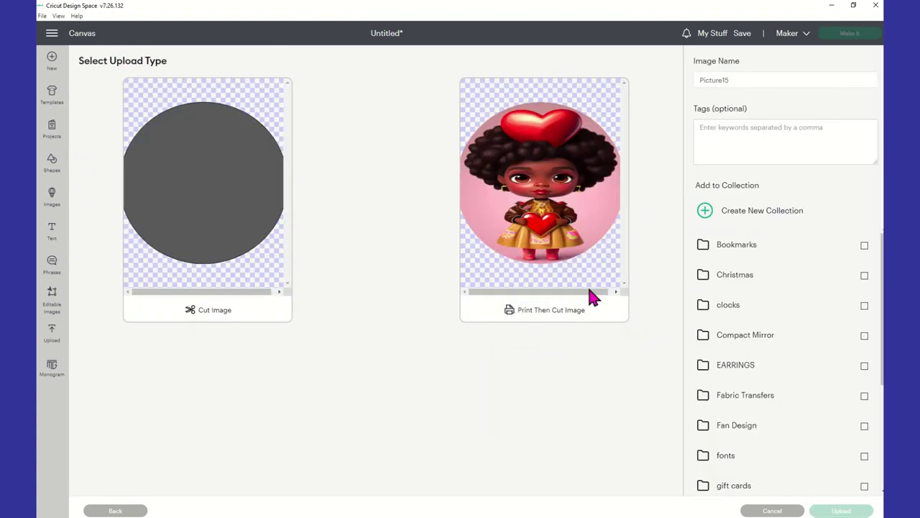
left_click(589, 291)
left_click(827, 511)
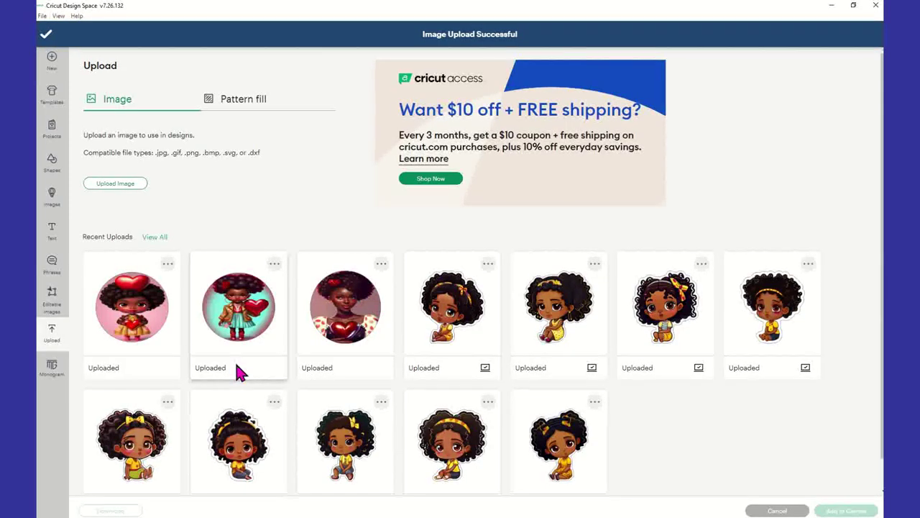
- Start a fourth image upload and browse to the "vday chinese boxes" folder on the Desktop
left_click(124, 184)
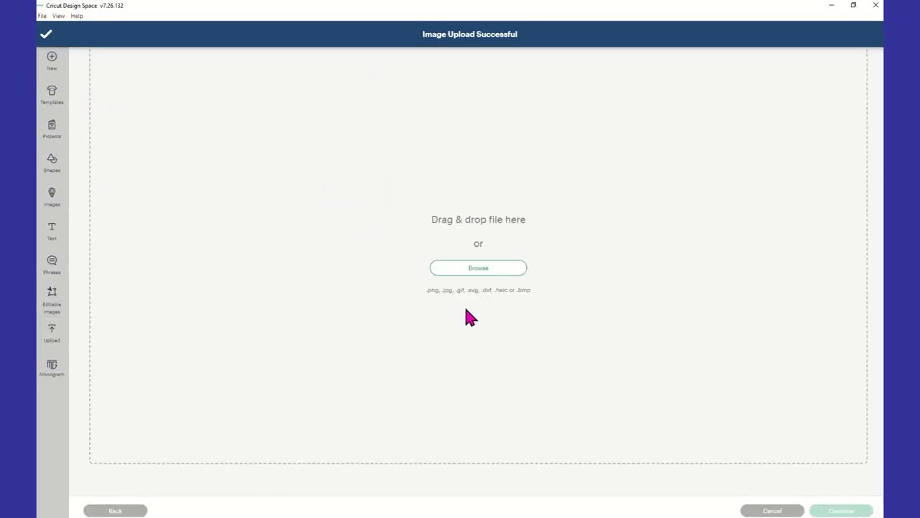
left_click(478, 268)
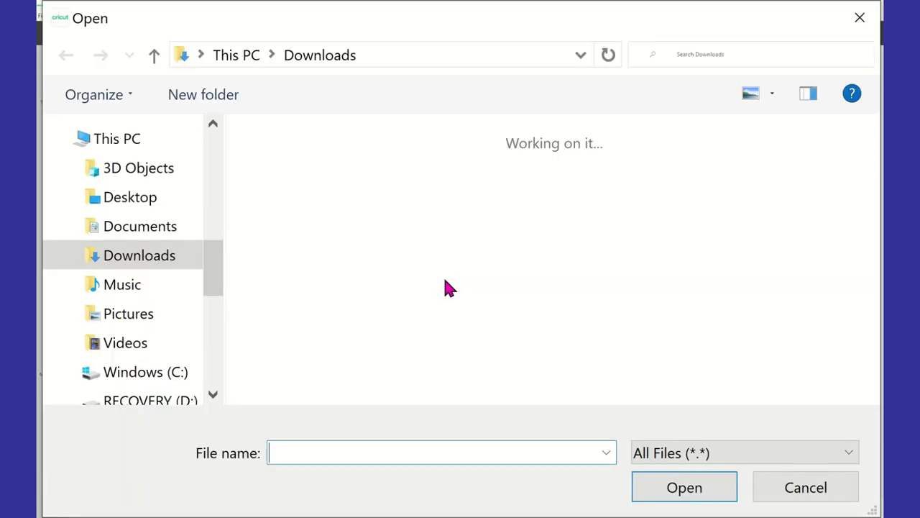
left_click_drag(220, 245, 226, 151)
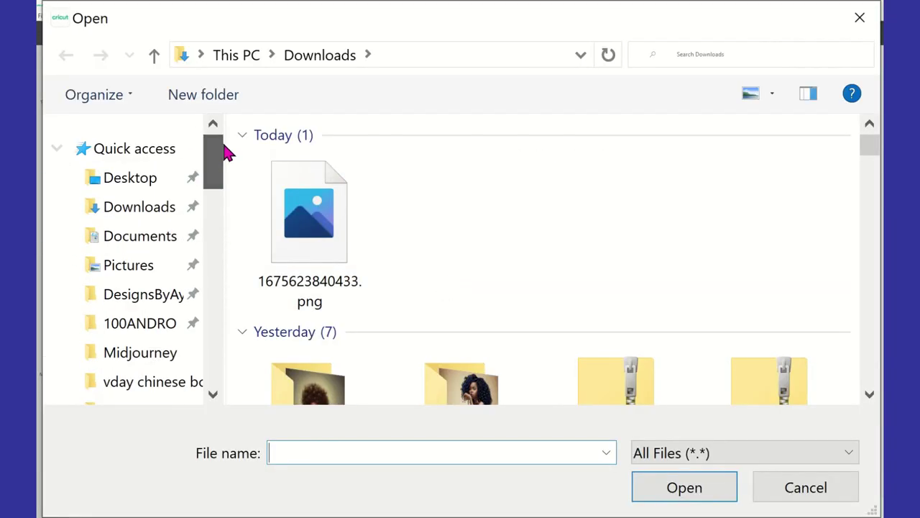
left_click(168, 184)
scroll(482, 276, "down", 15)
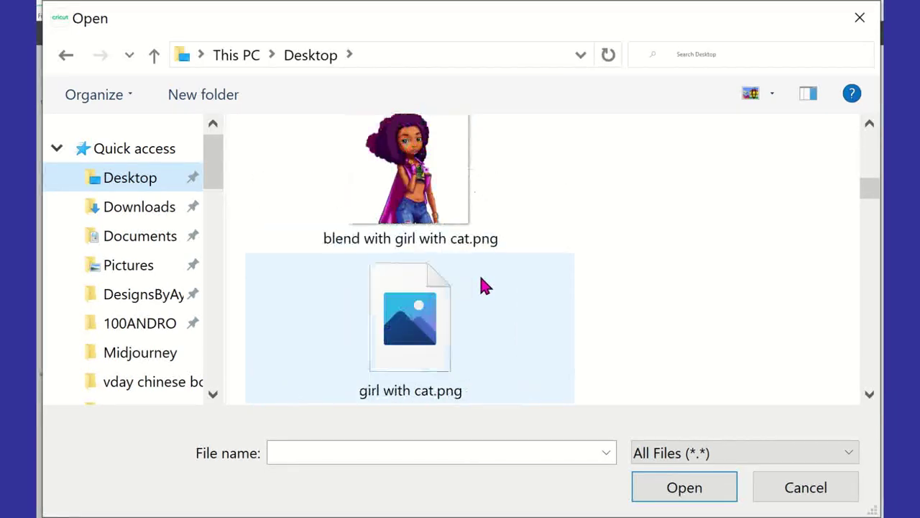
scroll(481, 286, "down", 2)
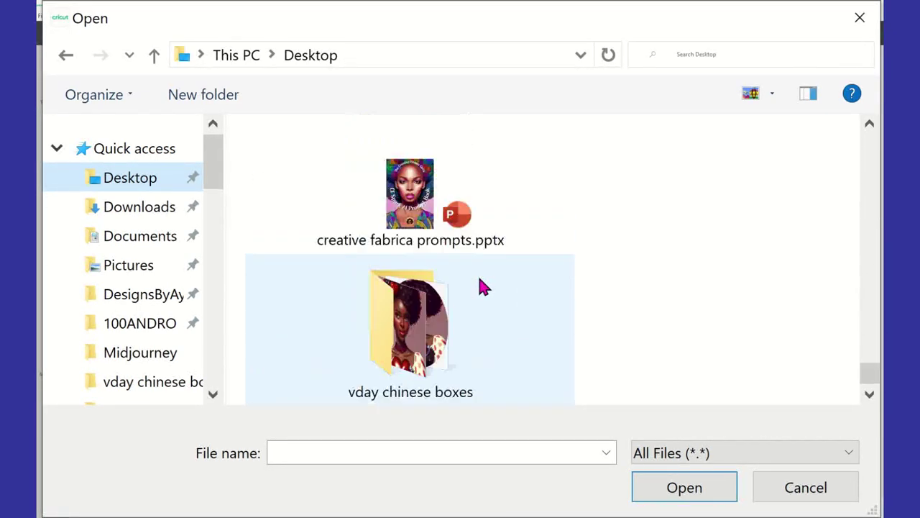
left_click(413, 330)
double_click(414, 331)
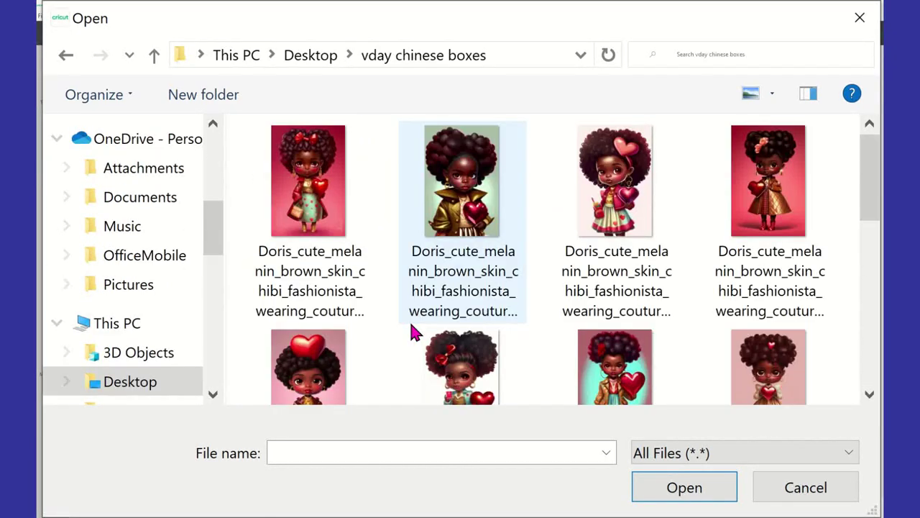
- Load Picture16.png, the circular image with the red background, as the image to upload
scroll(421, 336, "down", 10)
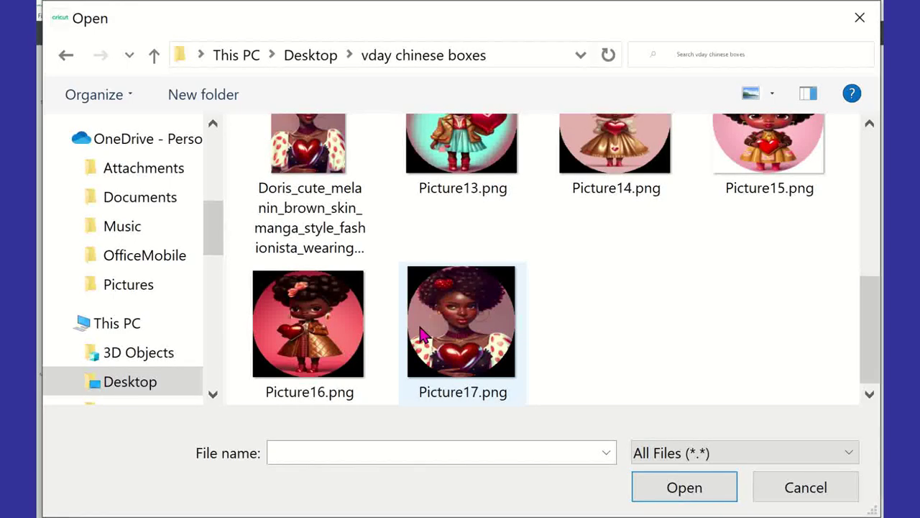
left_click(280, 342)
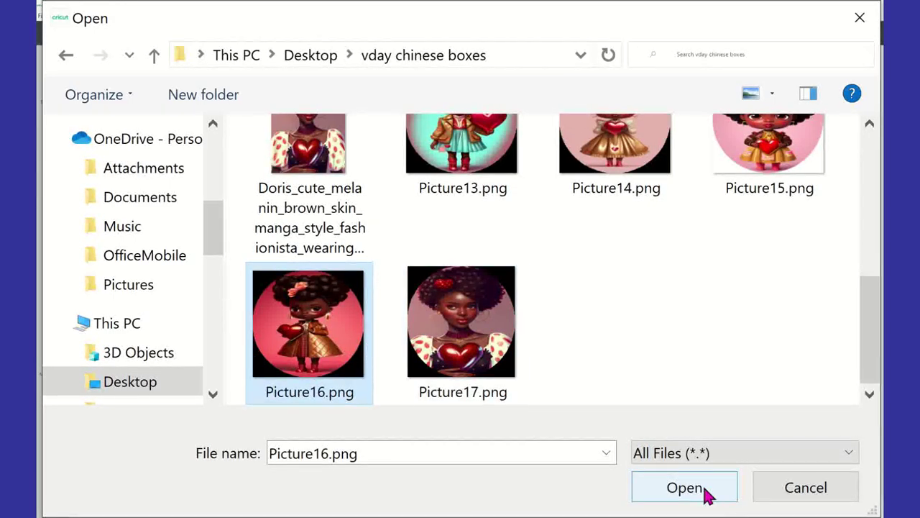
left_click(706, 489)
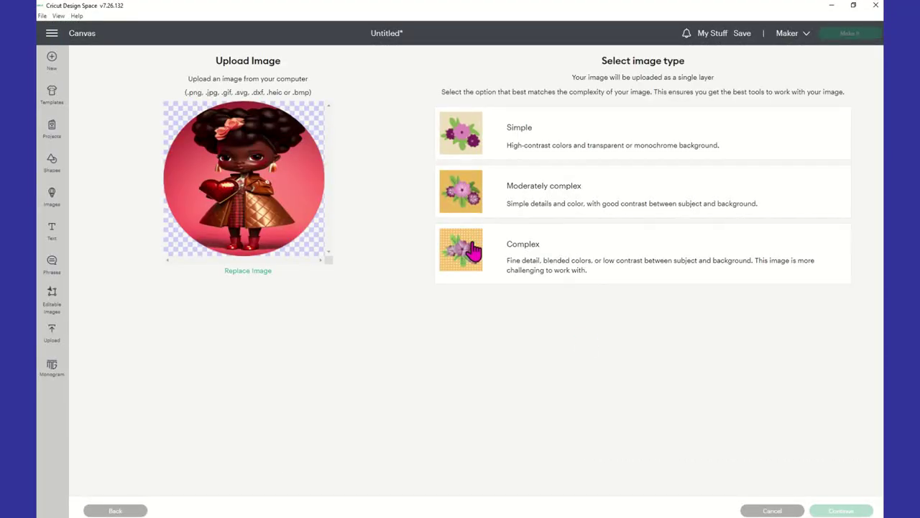
- Upload Picture16 as a Complex, Print Then Cut image without removing any background
left_click(473, 249)
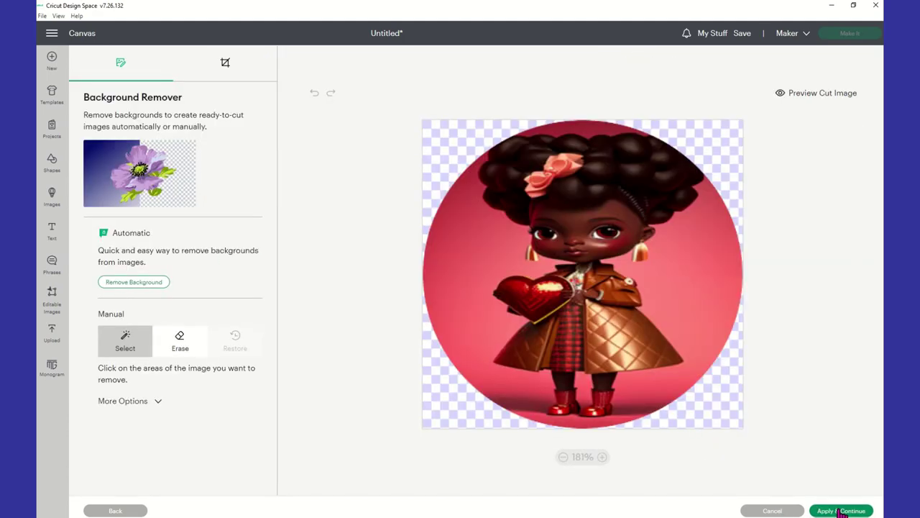
left_click(841, 511)
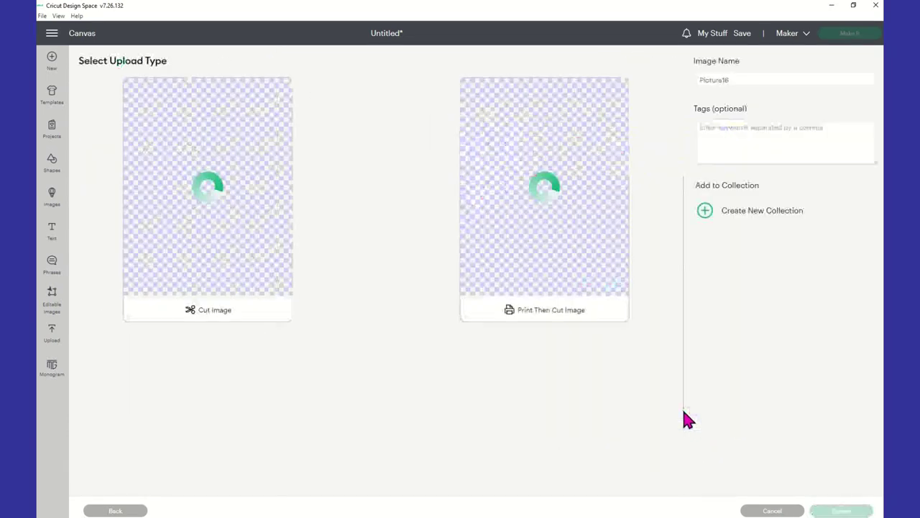
left_click(589, 291)
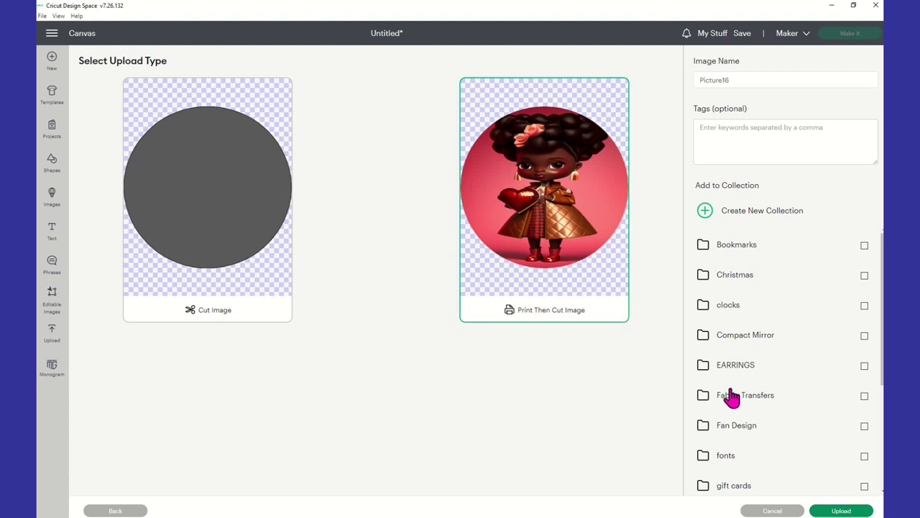
left_click(834, 510)
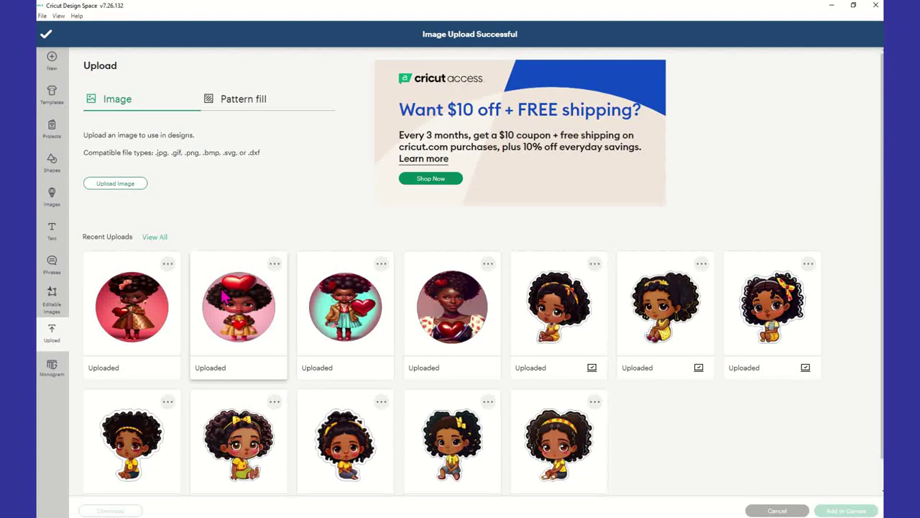
- Select the four circular Valentine images among the recent uploads and add them to the canvas
left_click(171, 294)
left_click(238, 272)
left_click(356, 271)
left_click(443, 272)
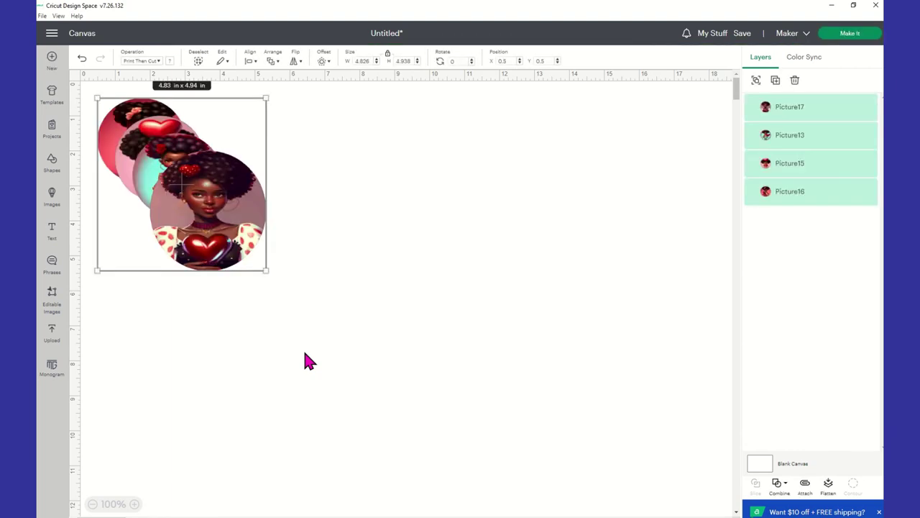
- Deselect the stacked images and spread Picture17, Picture13, Picture15 and Picture16 apart on the canvas so none overlap
left_click(350, 257)
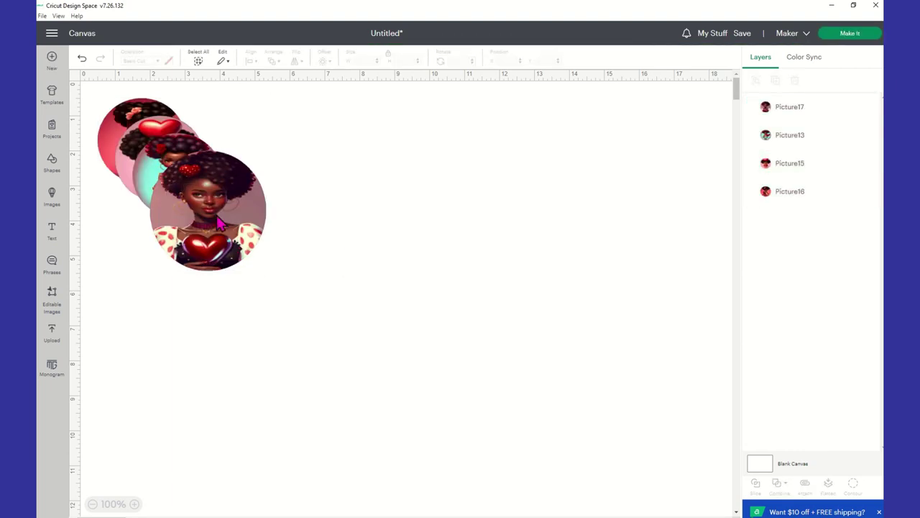
left_click_drag(218, 216, 414, 223)
left_click_drag(213, 205, 302, 300)
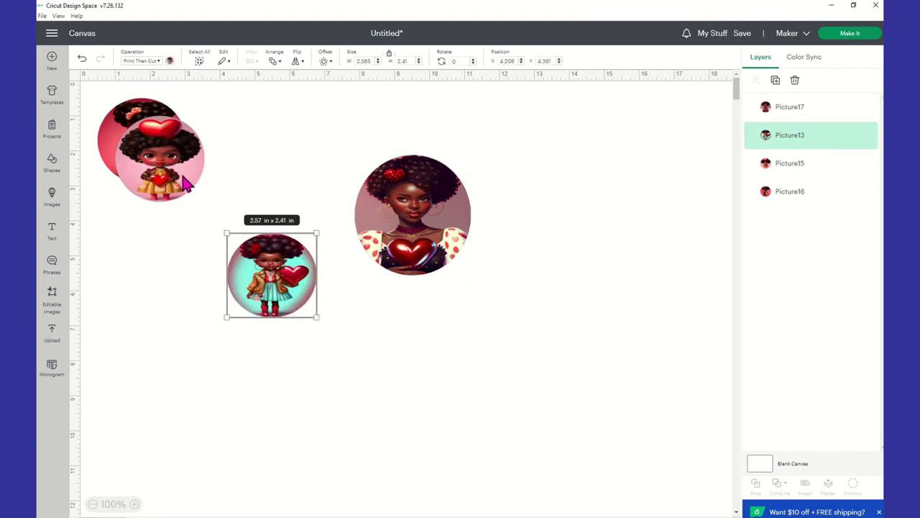
left_click_drag(186, 181, 602, 234)
left_click_drag(236, 186, 265, 194)
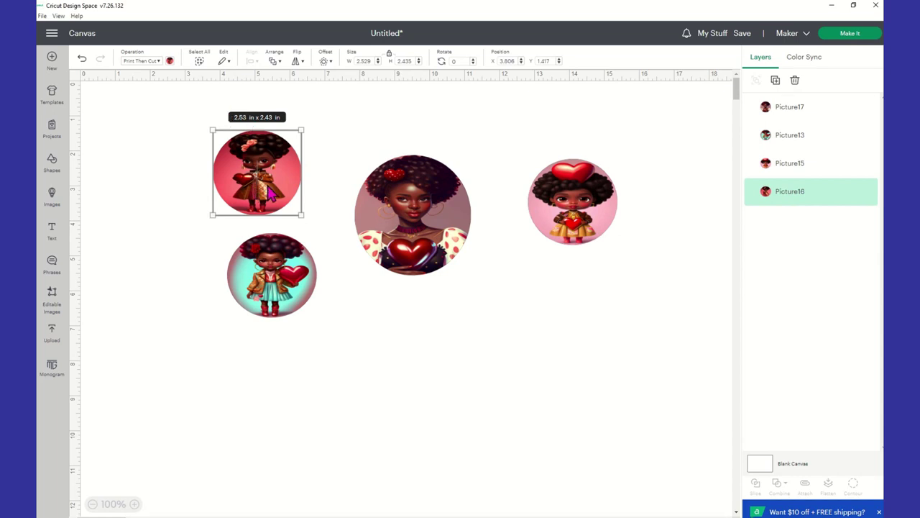
- Resize Picture16 to 2 in wide by 2 in high with its proportions unlocked
left_click(369, 61)
key("Tab")
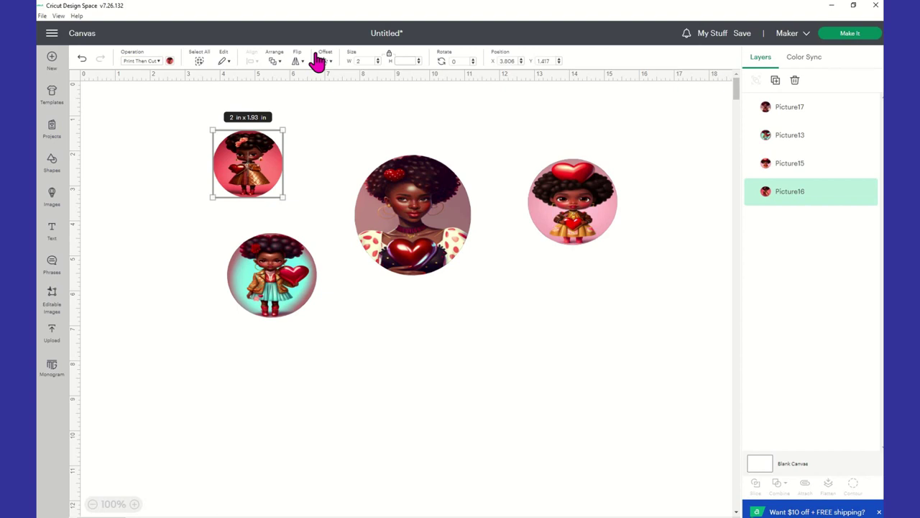
type("2")
key("Return")
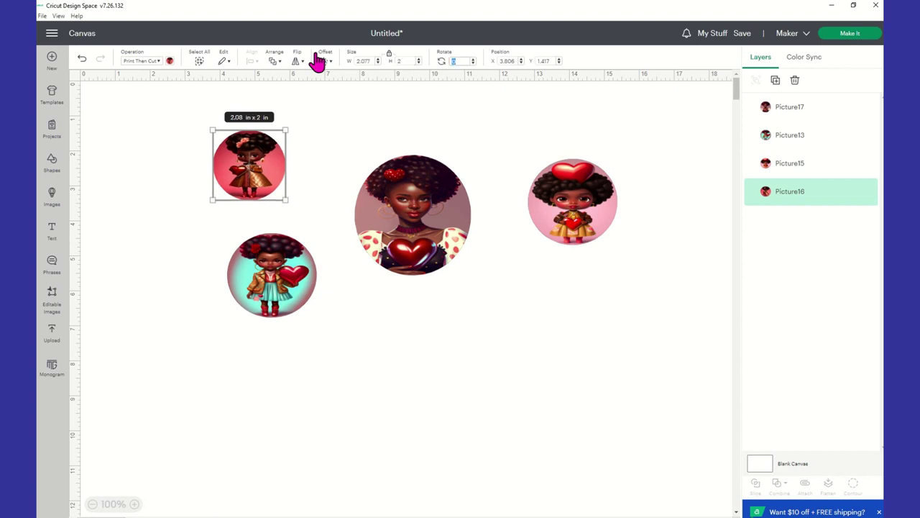
left_click(372, 60)
key("Tab")
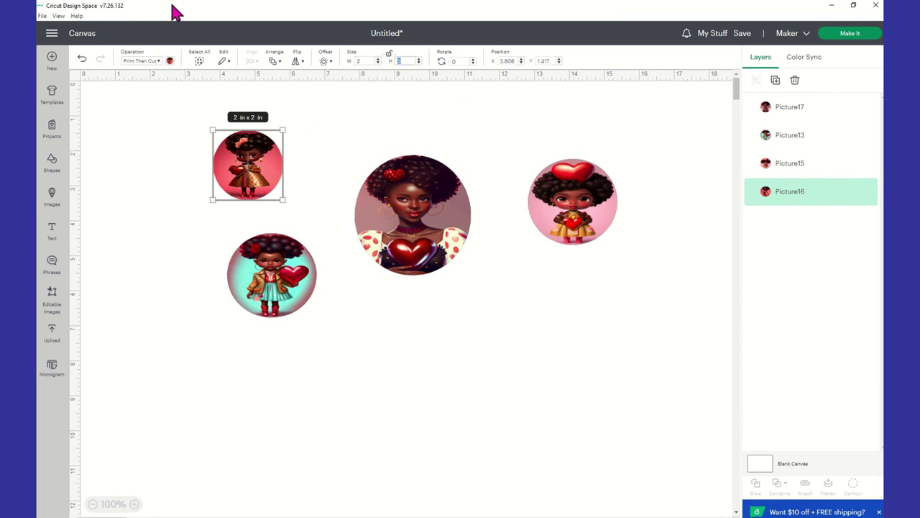
- Resize Picture17 to 2 in wide by 2 in high with its proportions unlocked
left_click(389, 55)
left_click(407, 236)
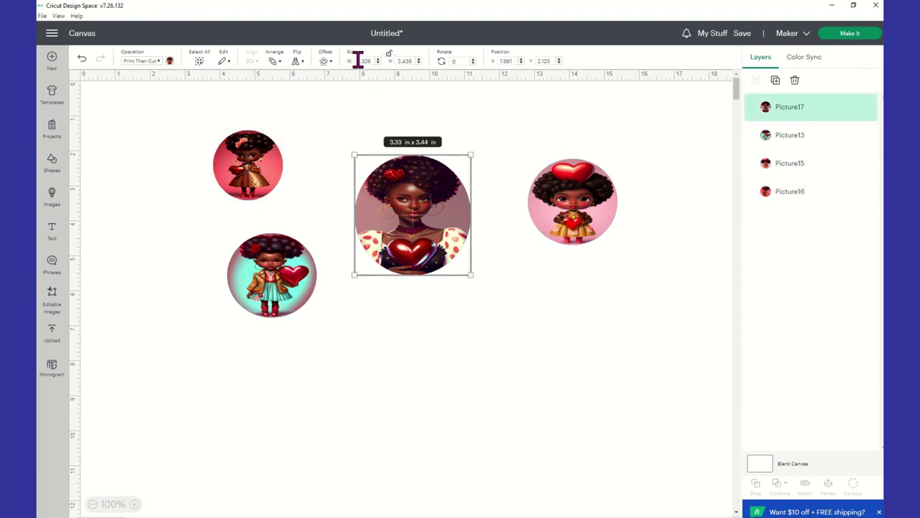
left_click(356, 60)
type("2")
key("Tab")
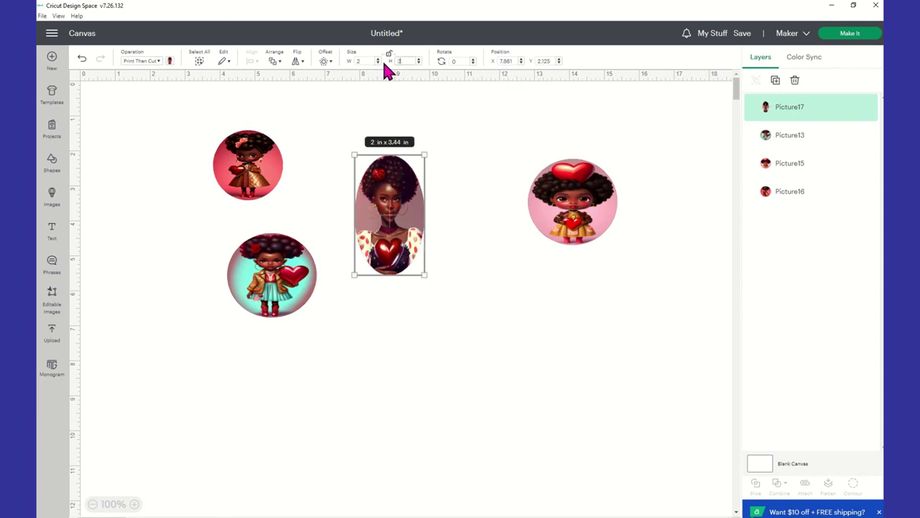
type("2")
key("Tab")
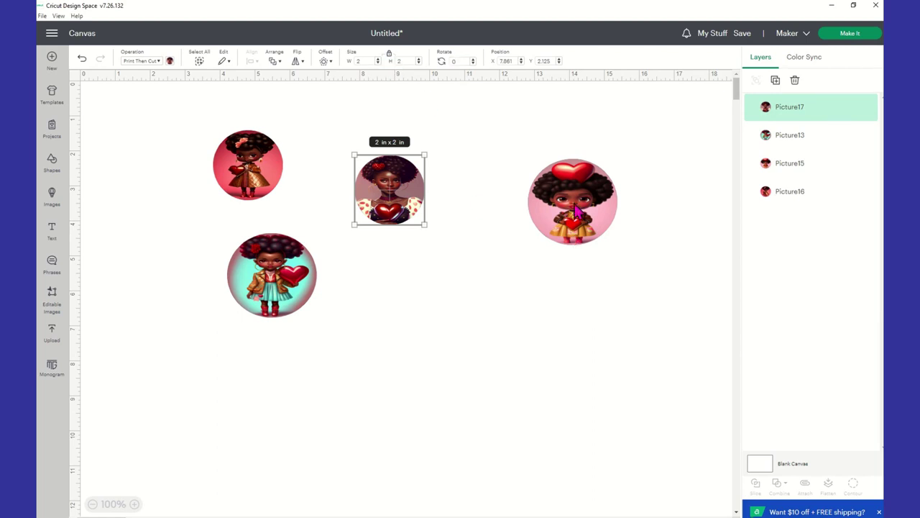
- Resize Picture15 to 2 in wide by 2 in high with its proportions unlocked, and lock them again
left_click(575, 205)
left_click(389, 55)
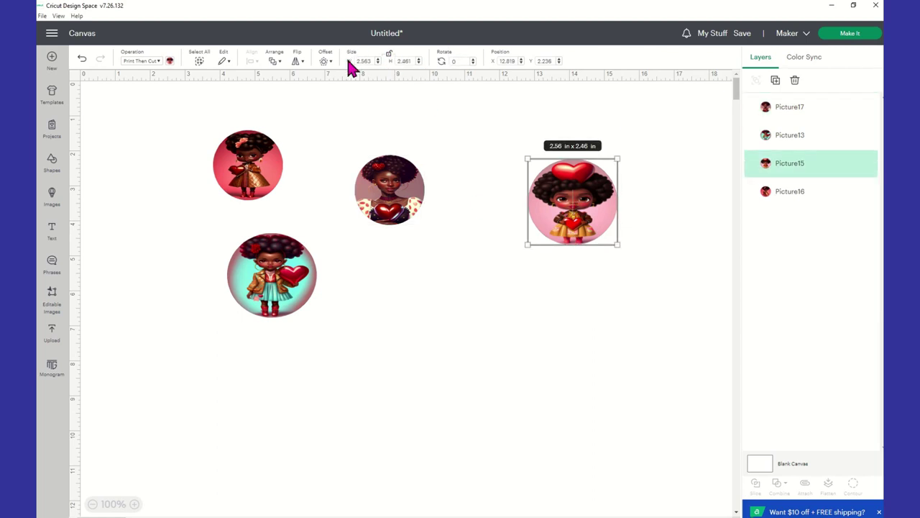
left_click(371, 60)
type("2")
key("Tab")
type("2")
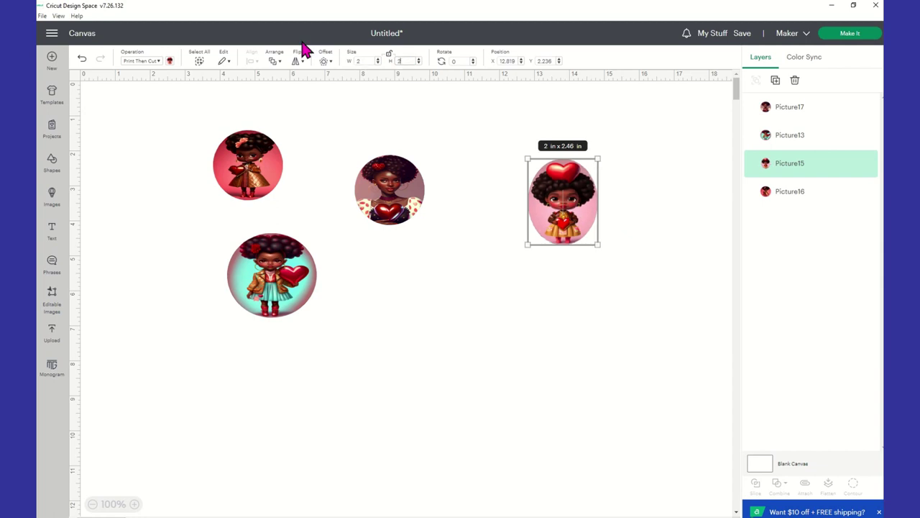
key("Tab")
left_click(390, 55)
- Set Picture13 to 2 in wide by 2 in high with unlocked proportions, and relock them
left_click(295, 290)
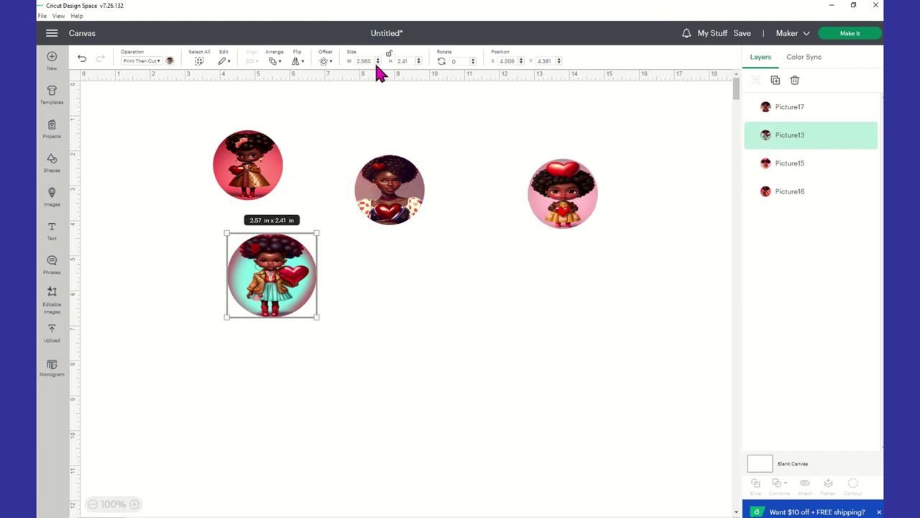
left_click(356, 60)
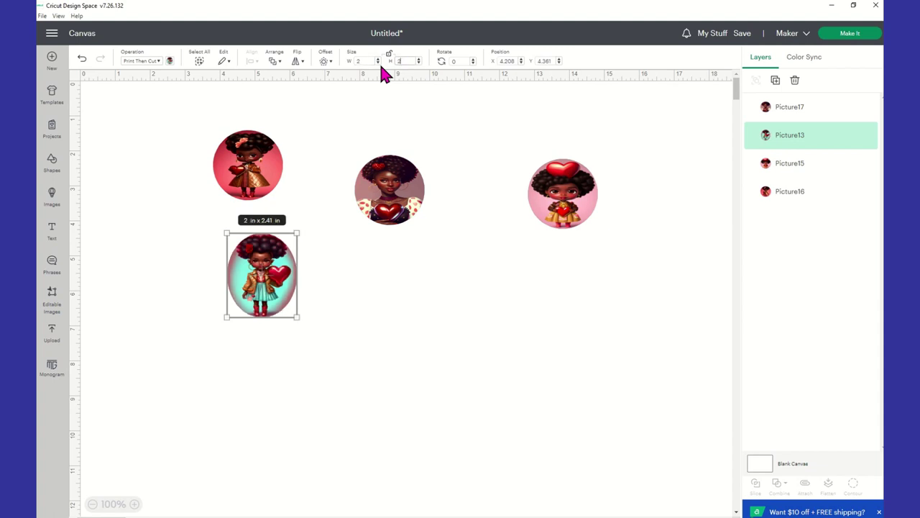
key("Tab")
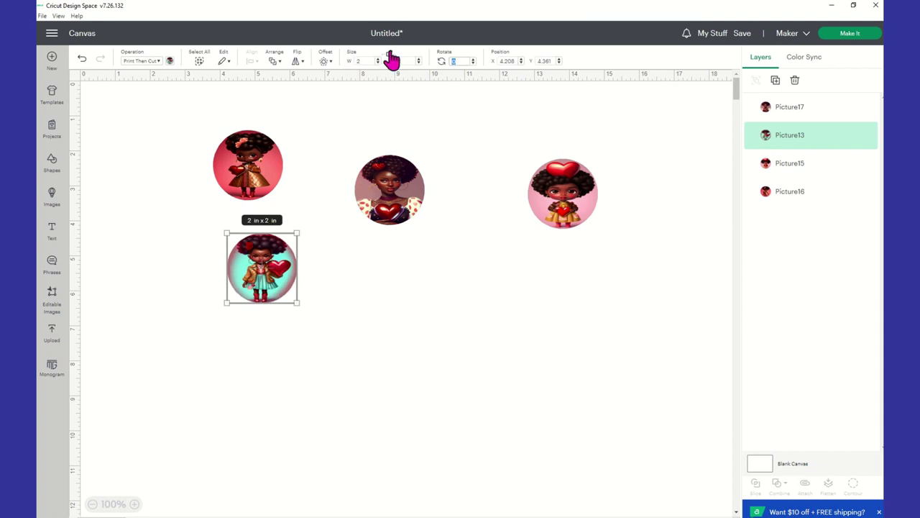
left_click(390, 60)
- Arrange Picture16, Picture17 and Picture13 in a row near the canvas origin, with Picture15 beneath Picture16, and deselect
left_click_drag(252, 183, 148, 172)
left_click_drag(396, 210, 231, 179)
left_click_drag(284, 285, 331, 177)
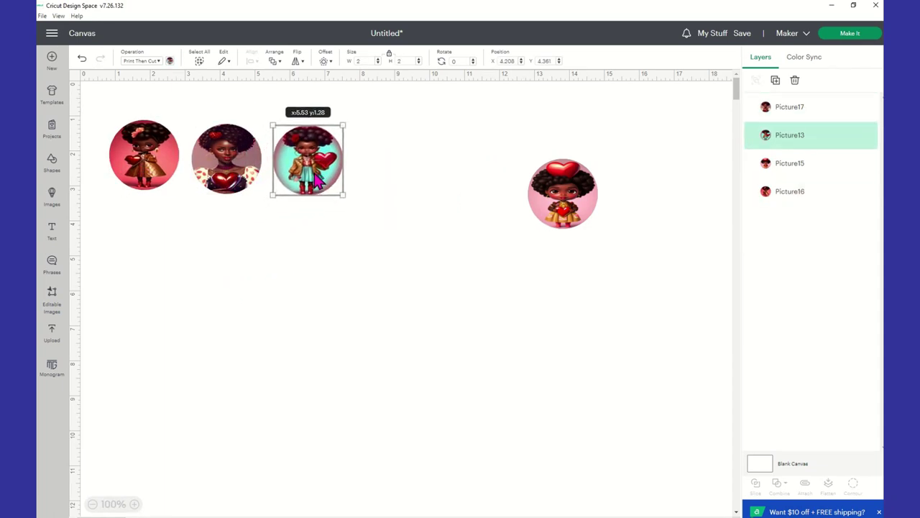
left_click_drag(536, 211, 107, 261)
left_click_drag(137, 146, 115, 120)
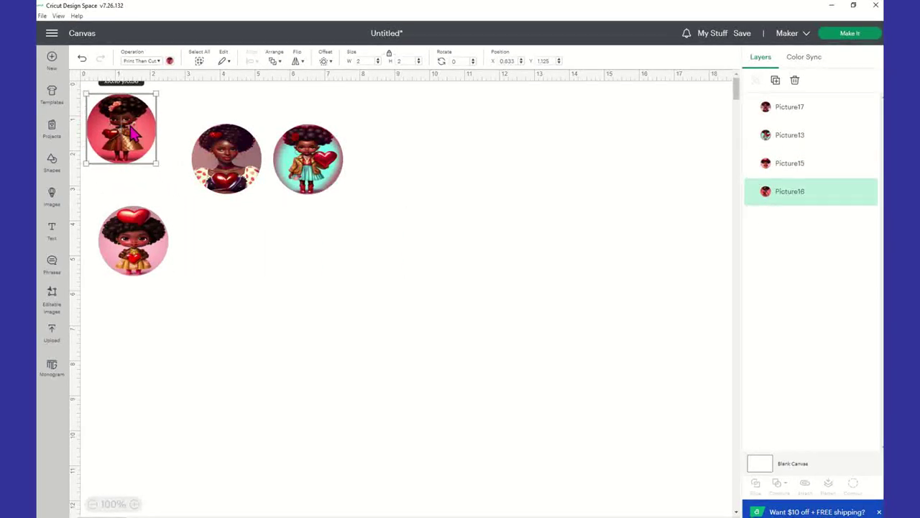
left_click_drag(233, 169, 214, 141)
left_click_drag(305, 181, 289, 153)
left_click_drag(142, 265, 136, 239)
left_click(334, 106)
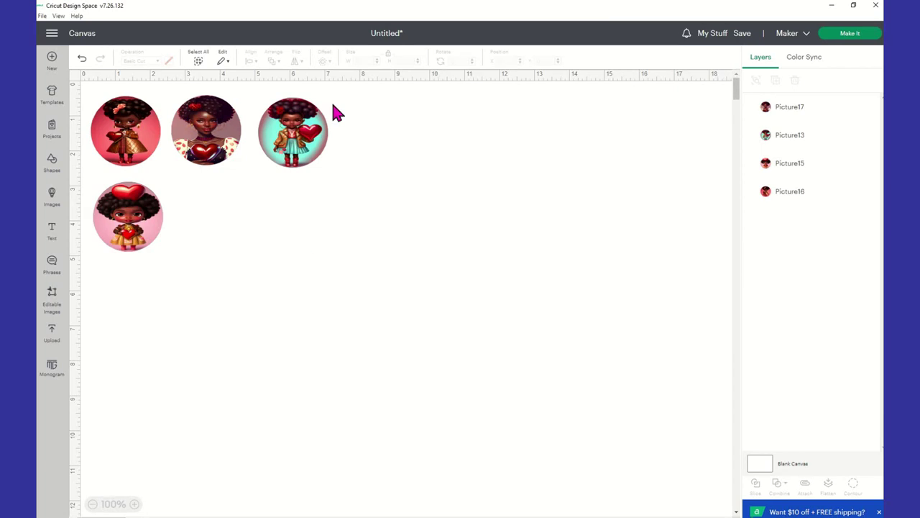
- Select all four 2 in circles, duplicate them and place the copies below and beside the originals
left_click(144, 149)
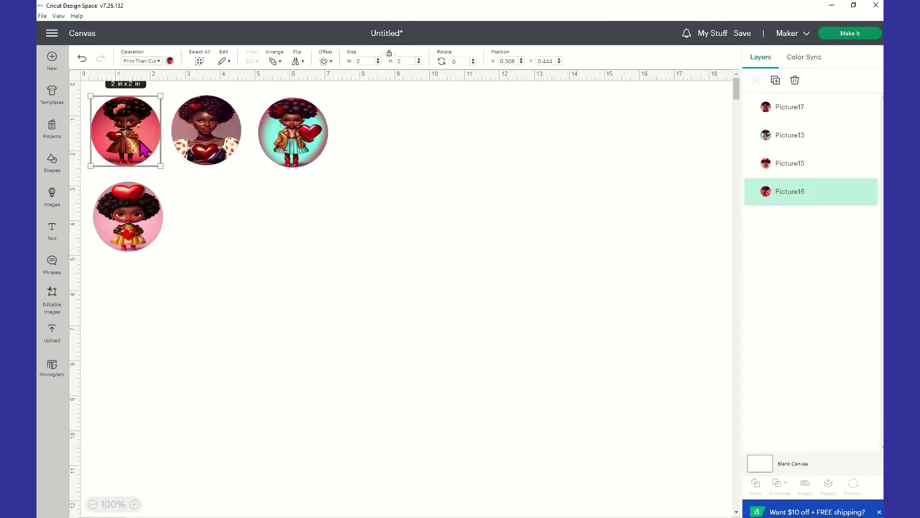
left_click(153, 225, "shift")
left_click(225, 153, "shift")
left_click(296, 151, "shift")
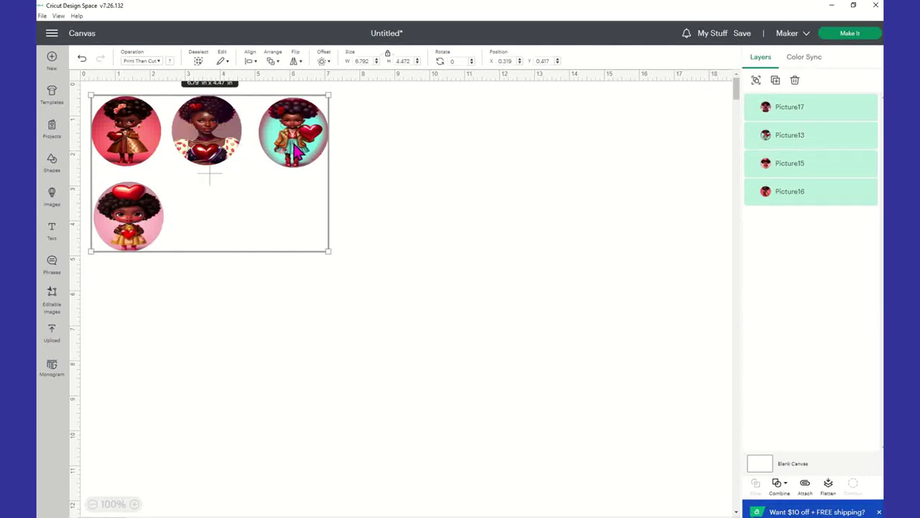
right_click(295, 147)
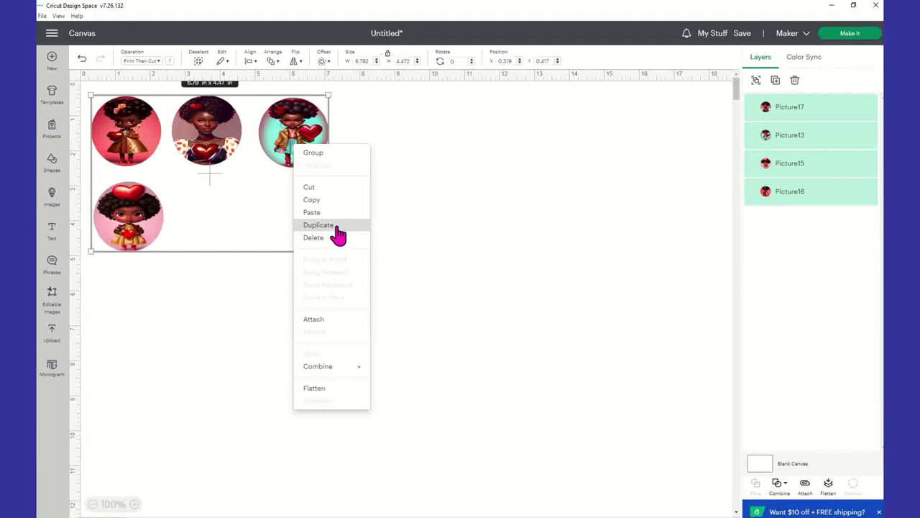
left_click(335, 227)
left_click_drag(261, 226, 283, 253)
left_click(491, 292)
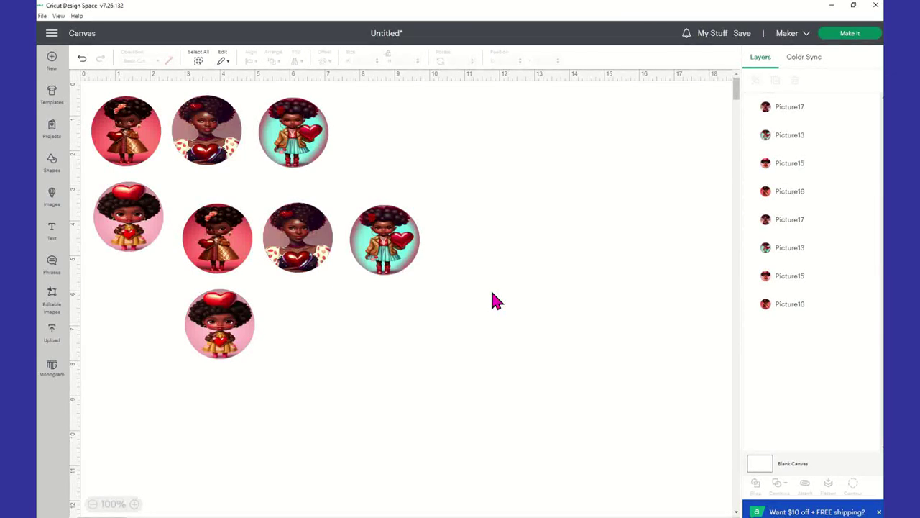
- Resize the duplicate of Picture16 to 0.7 in wide by 0.7 in high with its proportions unlocked
left_click(225, 249)
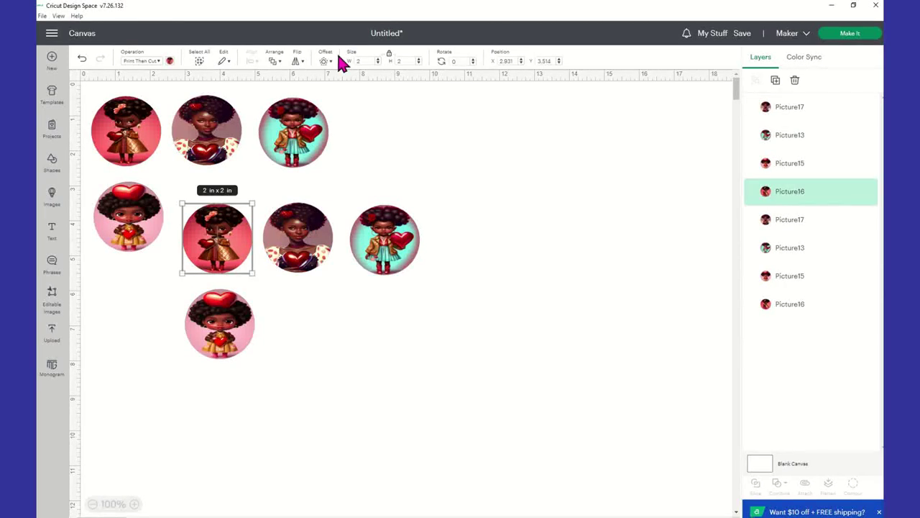
left_click(368, 63)
type("0.7")
key("Tab")
type("0.")
key("Return")
key("Tab")
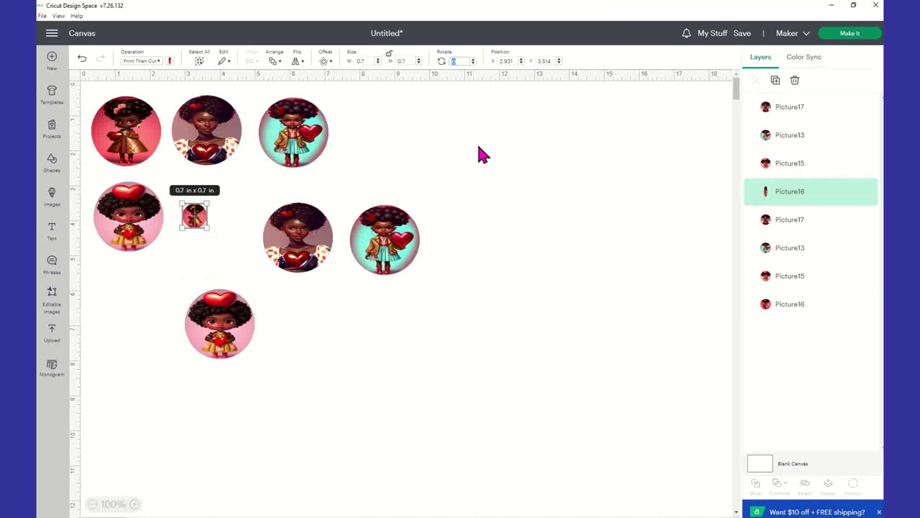
left_click(389, 55)
- Resize the duplicate of Picture17 to 0.7 in wide by 0.7 in high with its proportions unlocked
left_click(316, 237)
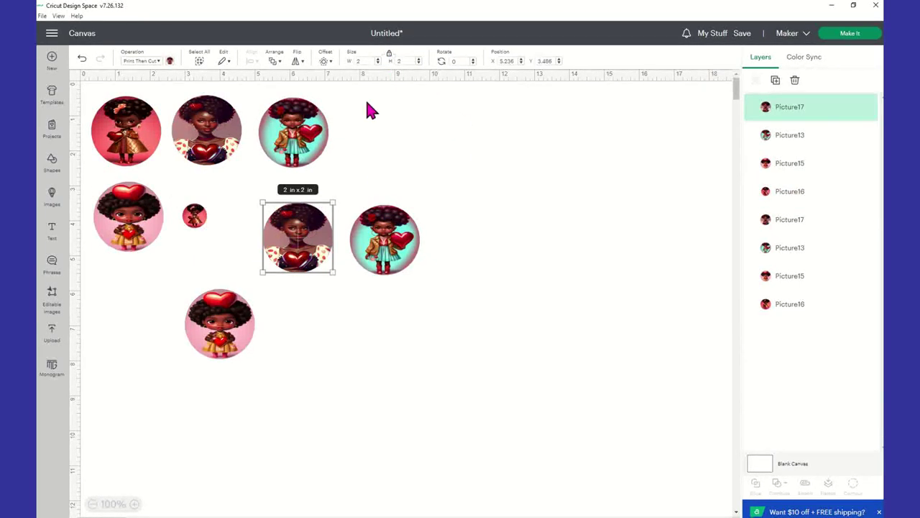
left_click(389, 55)
left_click(364, 61)
left_click(402, 60)
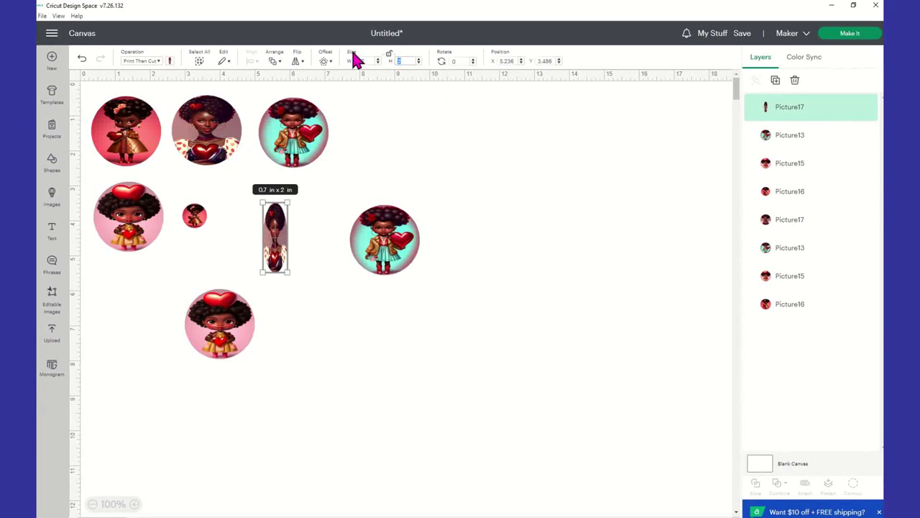
type("0.7")
key("Tab")
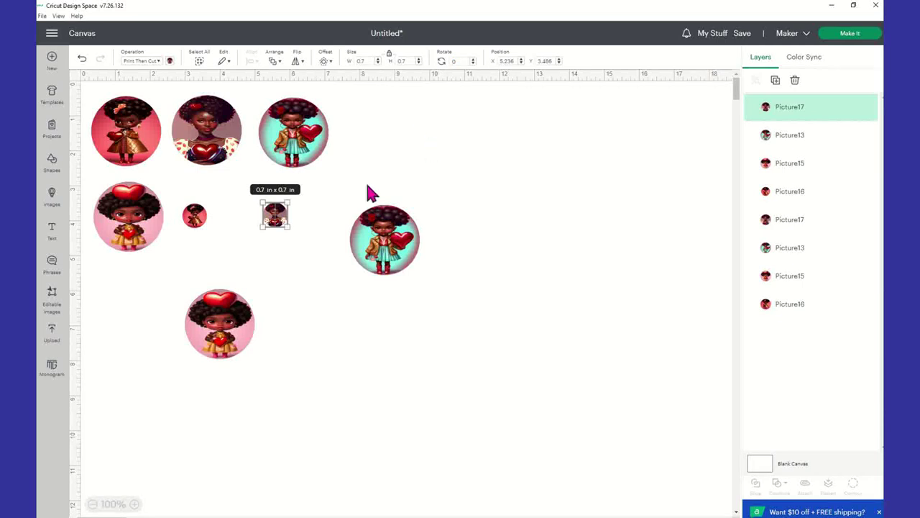
- Resize the duplicate of Picture13 to 0.7 in wide by 0.7 in high and deselect it
left_click(381, 251)
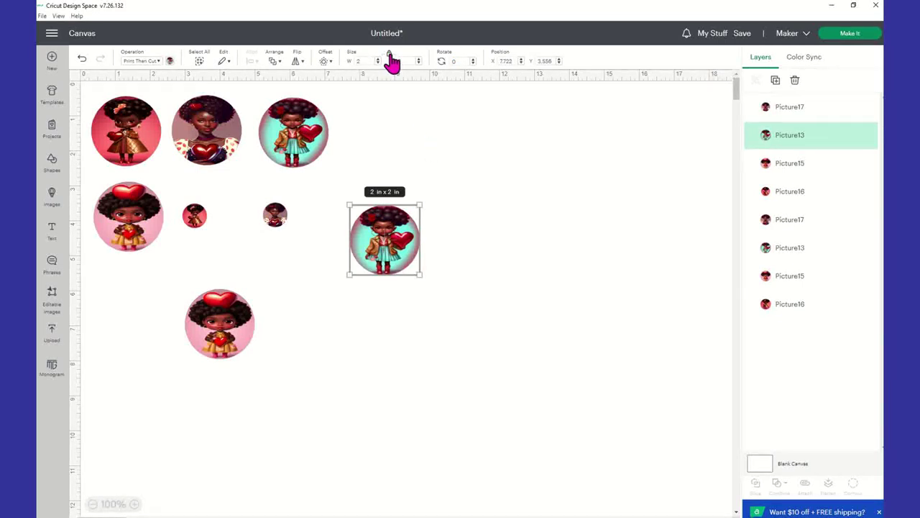
double_click(359, 61)
type("0.7")
key("Tab")
type("0.7")
key("Tab")
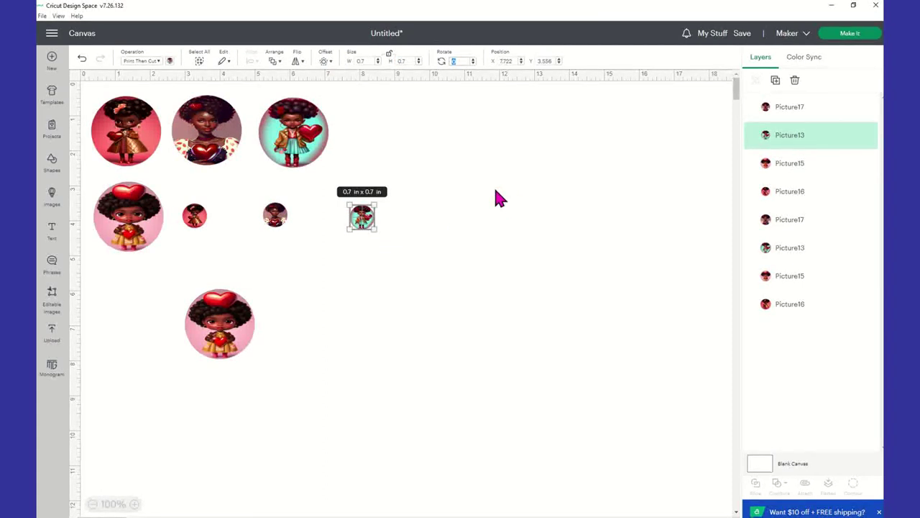
left_click(469, 149)
- Move the three 0.7 in copies close together in a row beneath the large Picture17
left_click(354, 226)
left_click_drag(350, 236, 223, 192)
left_click_drag(277, 219, 258, 198)
- Resize the duplicate of Picture15 to 0.7 in wide by 0.7 in high
left_click(248, 309)
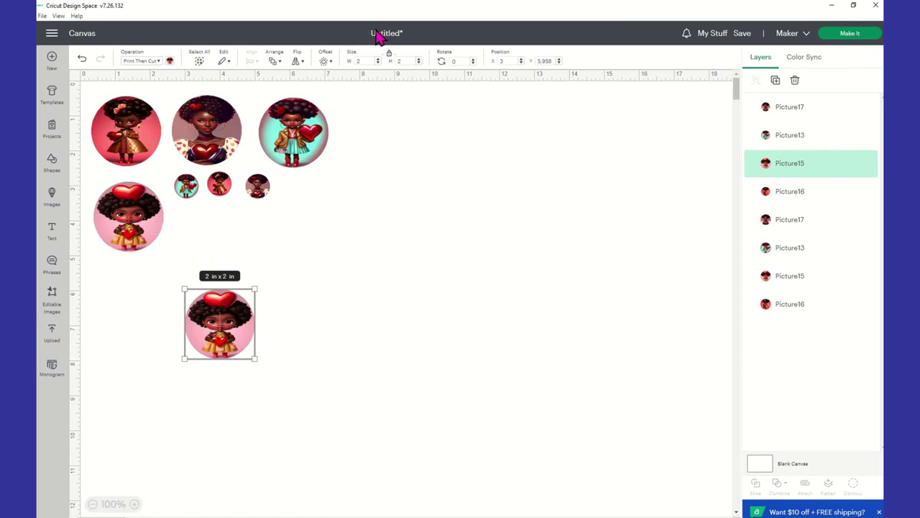
left_click(360, 60)
type("0.7")
key("Tab")
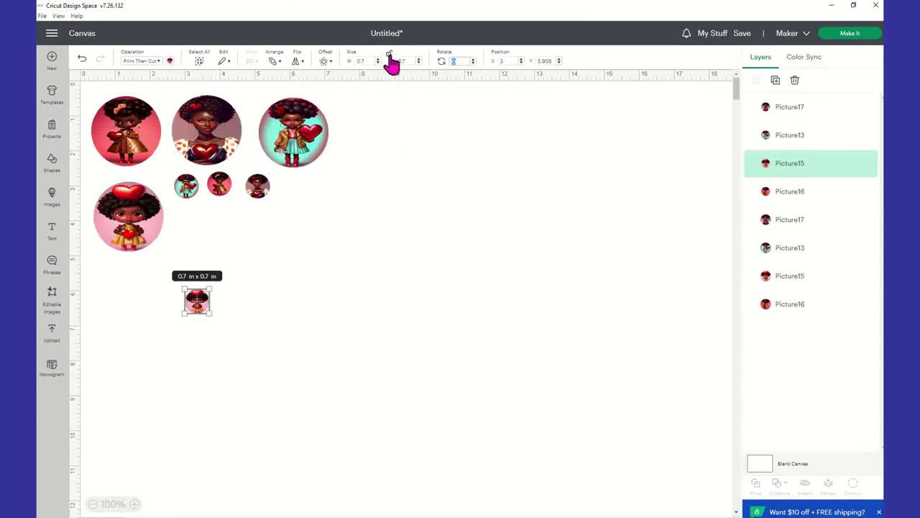
- Arrange the four 0.7 in copies in a two-by-two block beside the large Picture15
left_click_drag(196, 311, 211, 240)
left_click(251, 219)
left_click_drag(190, 195, 229, 231)
left_click_drag(263, 203, 236, 274)
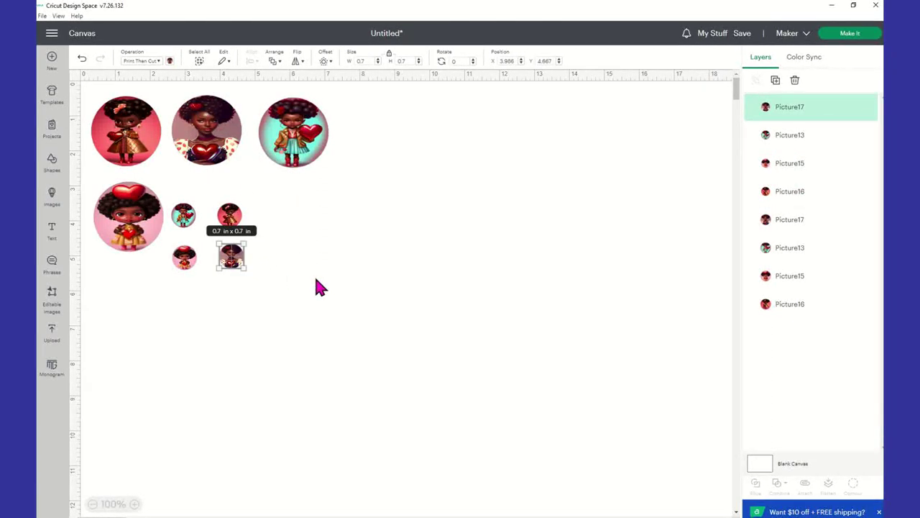
- Move the large Picture17 and Picture13 closer to Picture16 to tighten the first row, and deselect
left_click_drag(230, 146, 207, 148)
left_click_drag(302, 142, 282, 142)
left_click(305, 230)
- Select all eight circular images, group them and attach the group
left_click_drag(395, 320, 52, 68)
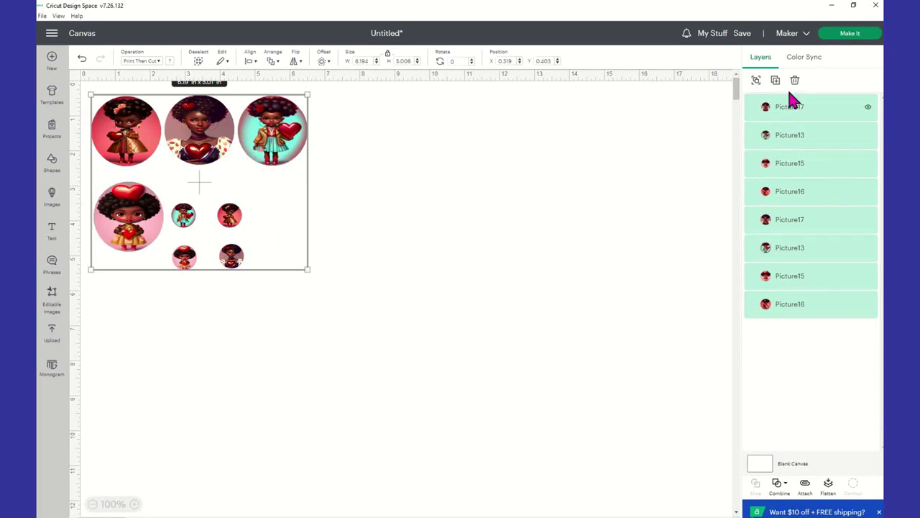
left_click(756, 80)
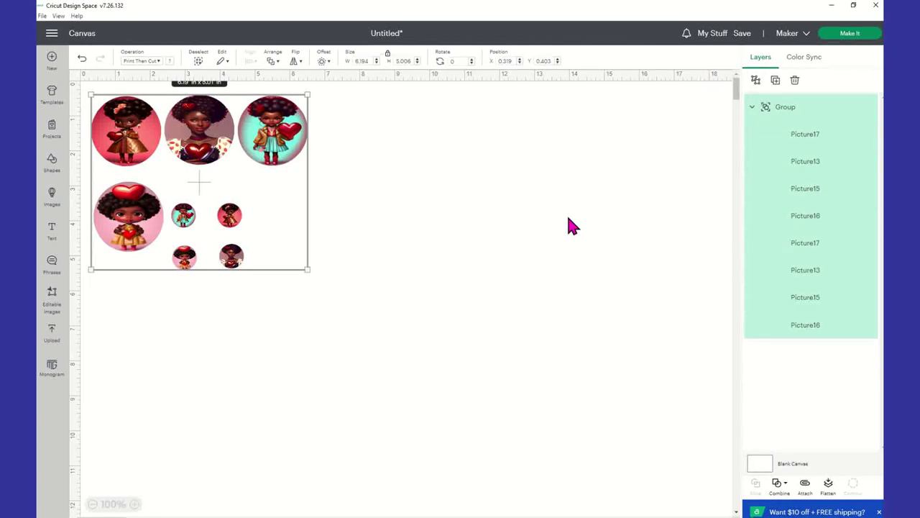
left_click(806, 491)
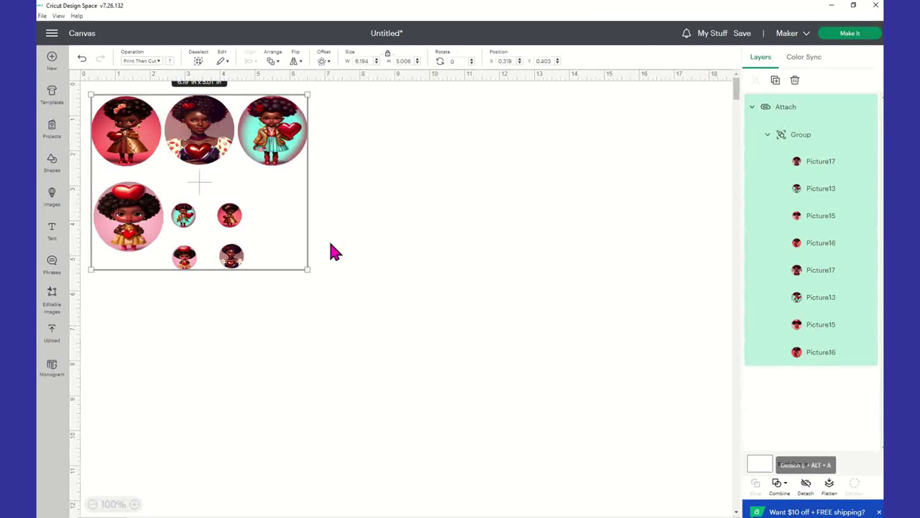
- Reposition the attached set near the canvas origin and preview its layout on the Print Then Cut mat, returning to the canvas
left_click_drag(156, 208, 296, 164)
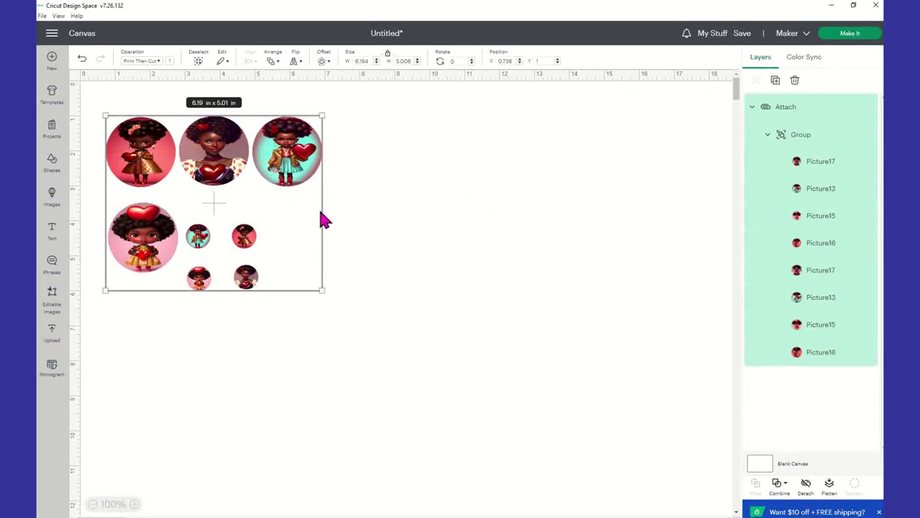
left_click_drag(213, 204, 195, 182)
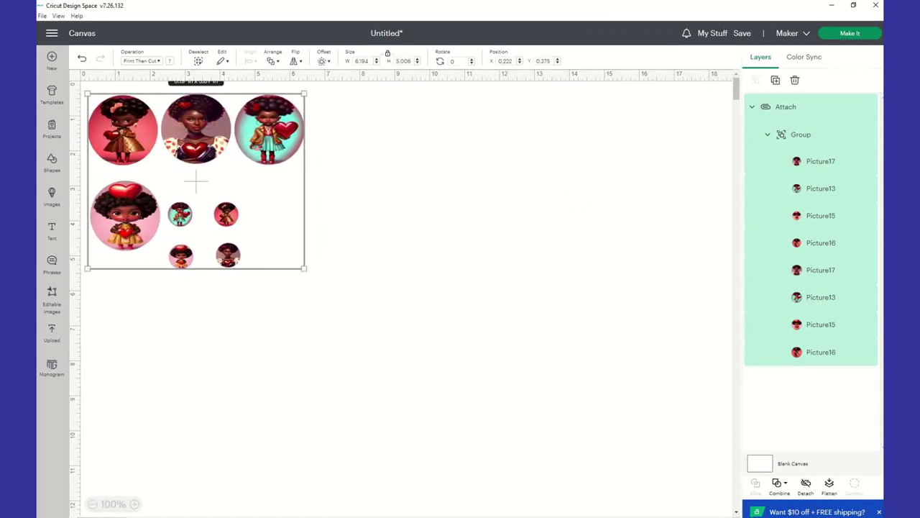
left_click(858, 38)
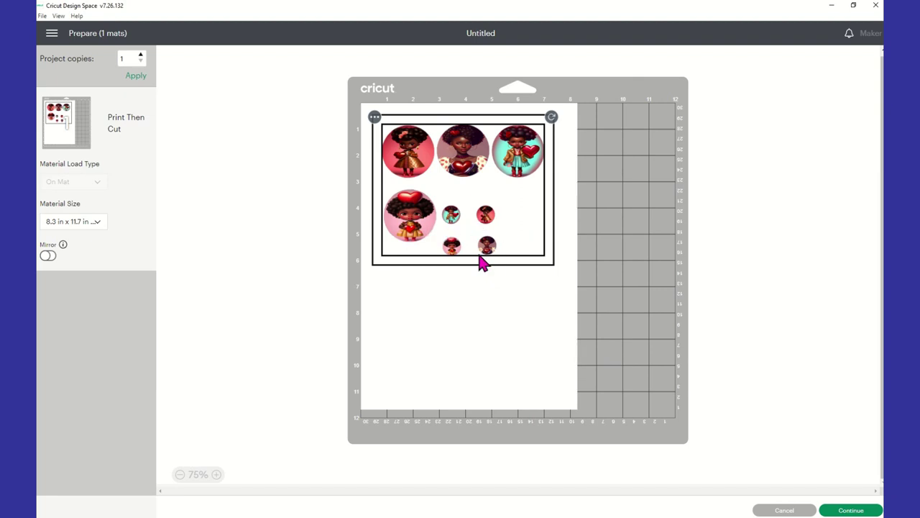
left_click(785, 510)
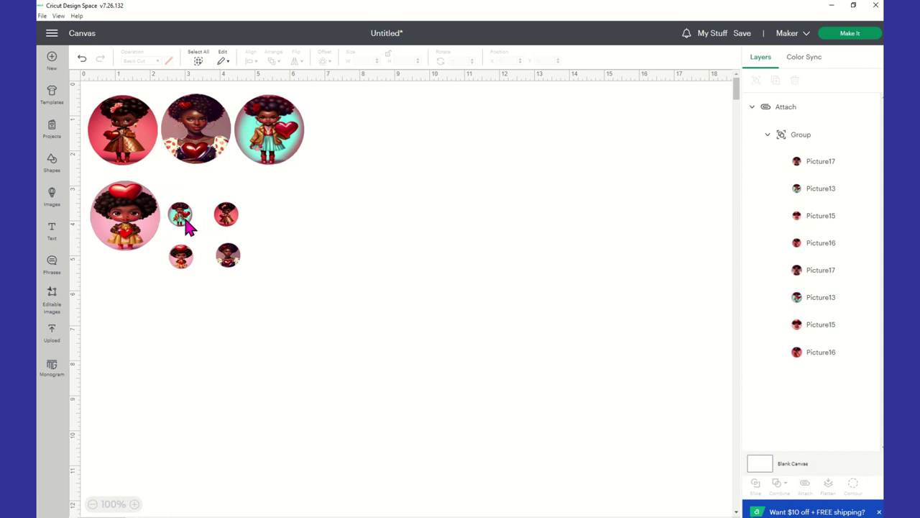
- Detach the attached set and ungroup its eight images
left_click(184, 224)
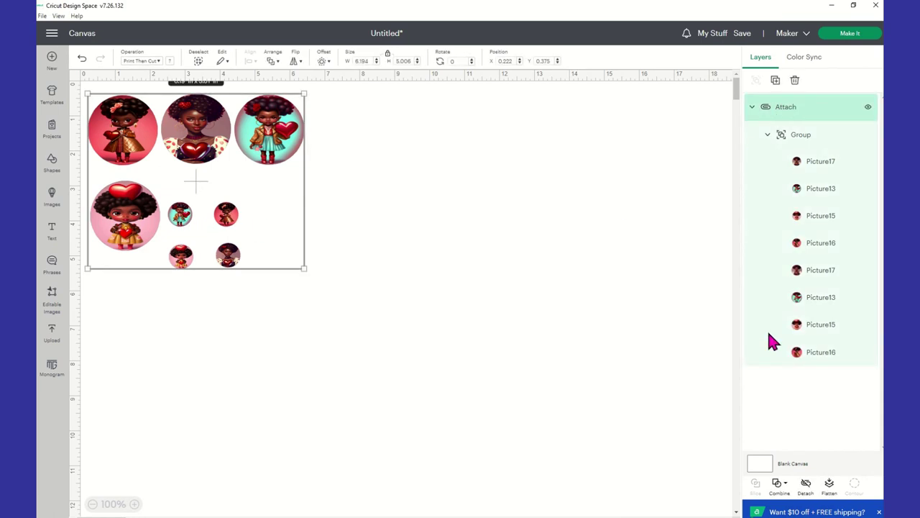
left_click(805, 484)
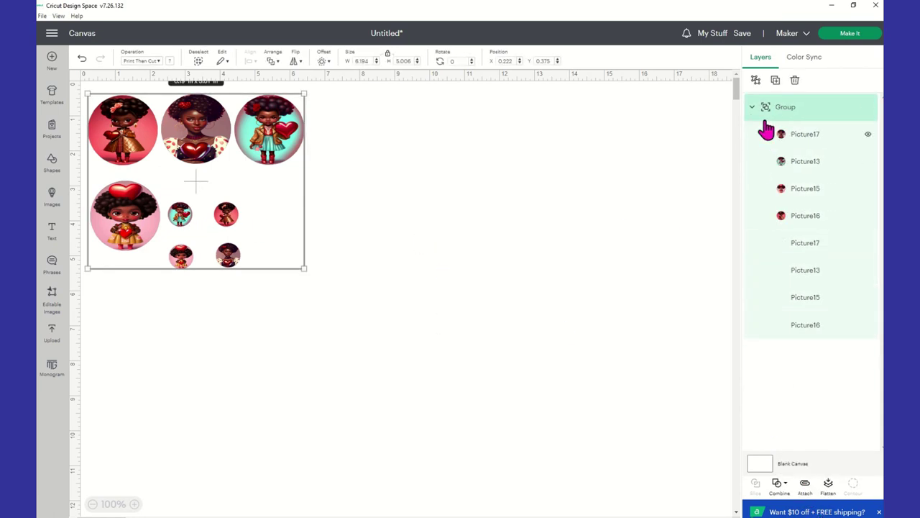
left_click(755, 81)
- Move the four small 0.7 in pictures closer together into a compact two-by-two block beside the large Picture15, and deselect
left_click(359, 226)
left_click_drag(180, 214, 184, 194)
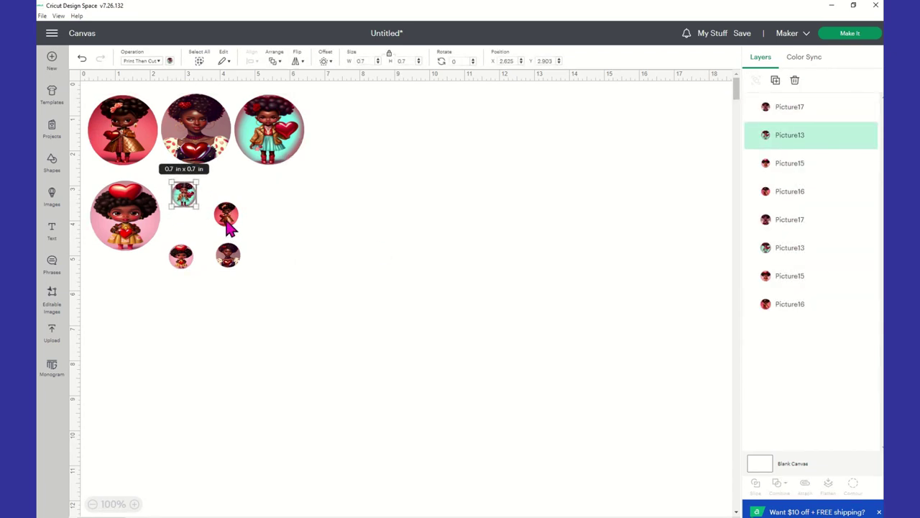
left_click_drag(223, 224, 221, 206)
left_click_drag(180, 257, 183, 225)
left_click_drag(228, 257, 226, 236)
left_click(321, 229)
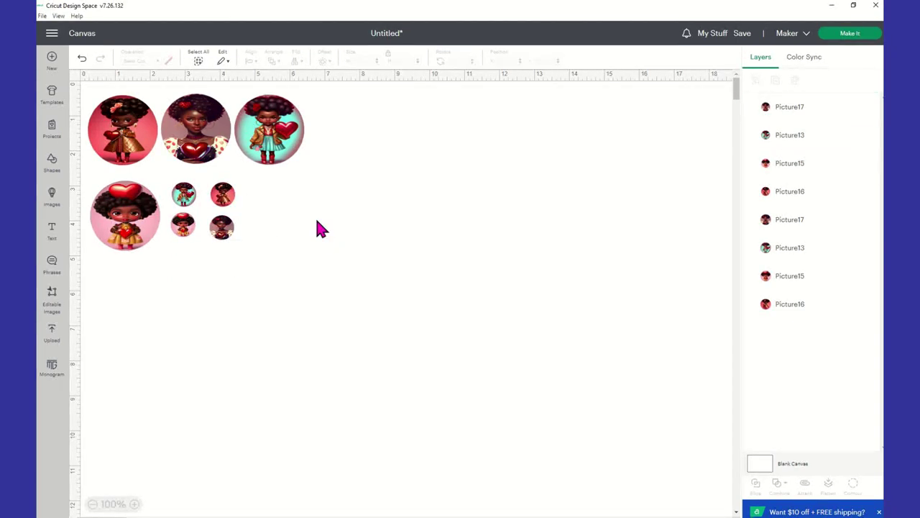
- Select all eight pictures, combine them into one group and attach the group
left_click_drag(403, 353, 77, 77)
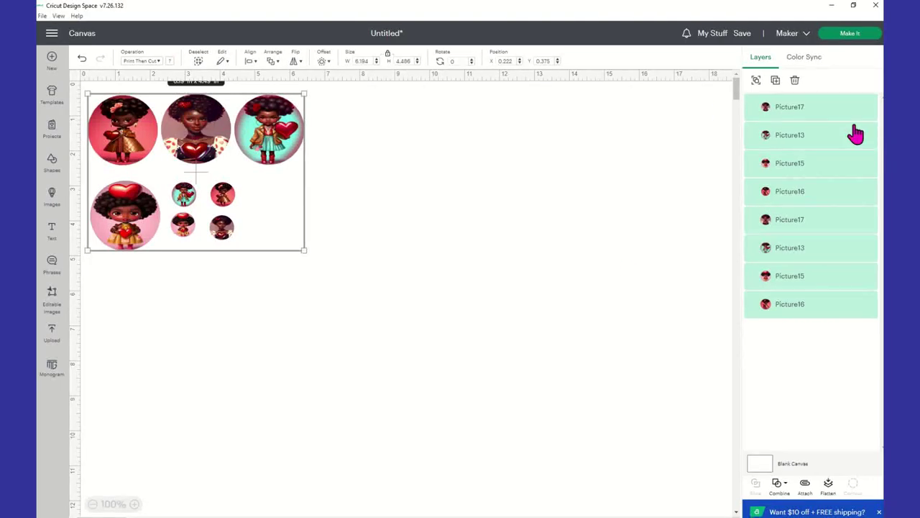
left_click(360, 263)
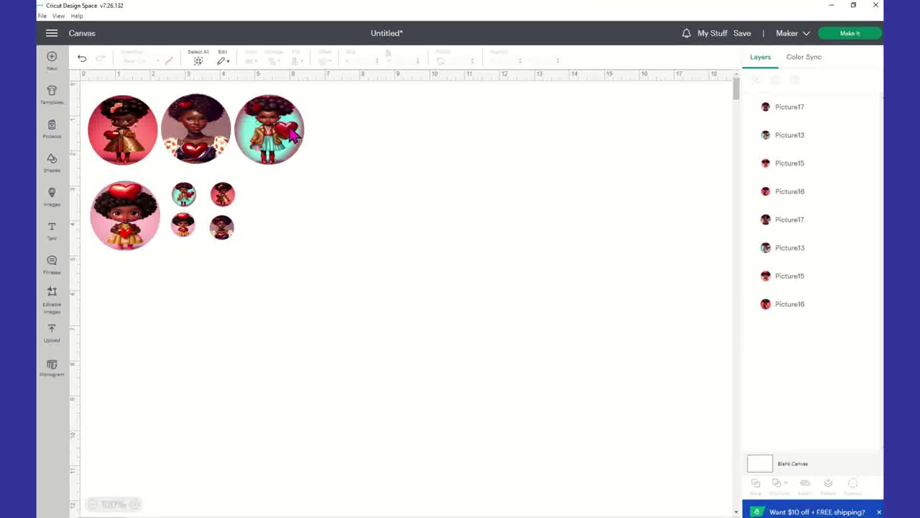
left_click_drag(362, 294, 82, 82)
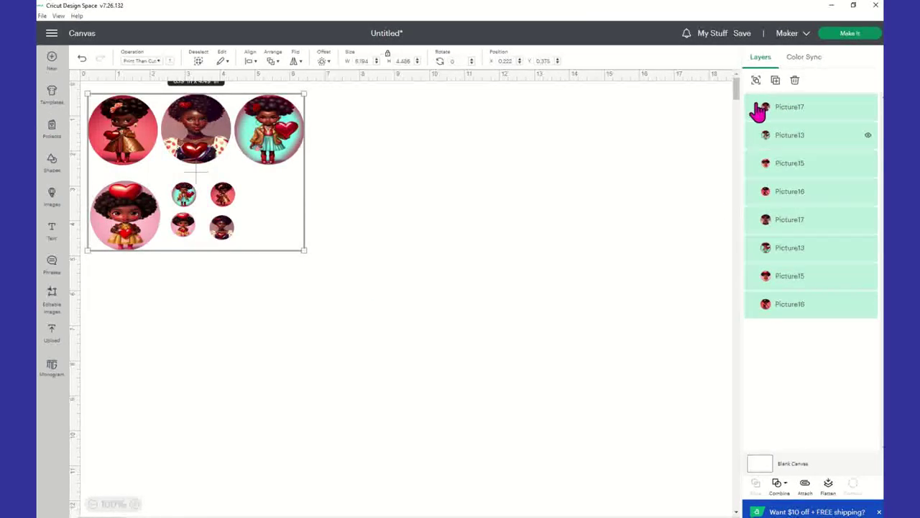
left_click(755, 79)
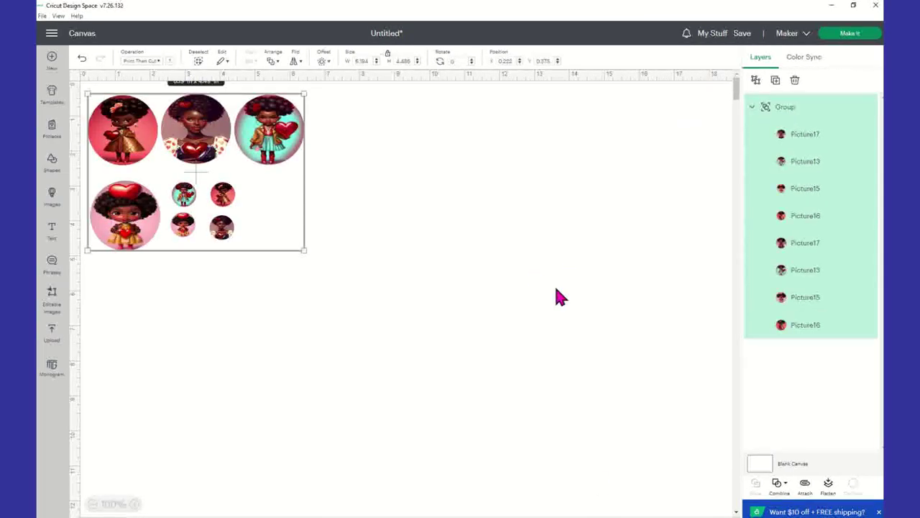
left_click(805, 492)
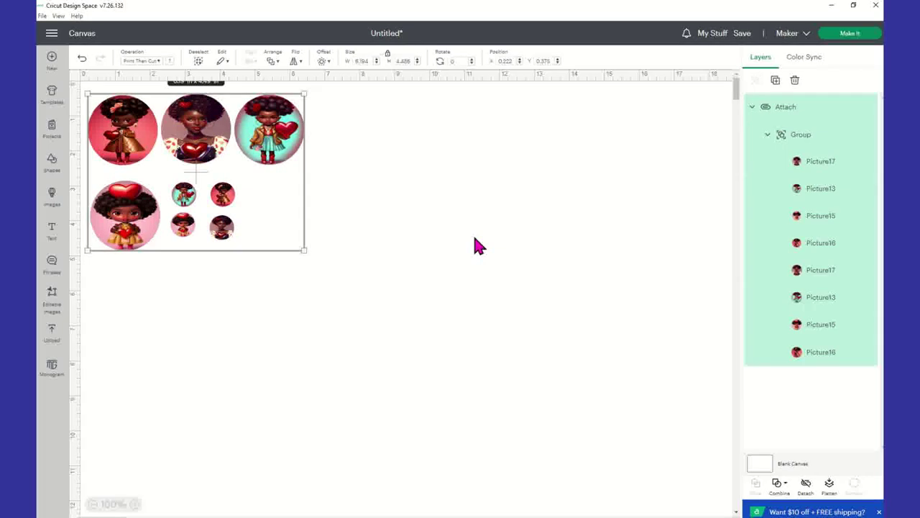
- Detach the set, ungroup its eight pictures and clear the selection
left_click(189, 304)
left_click(247, 232)
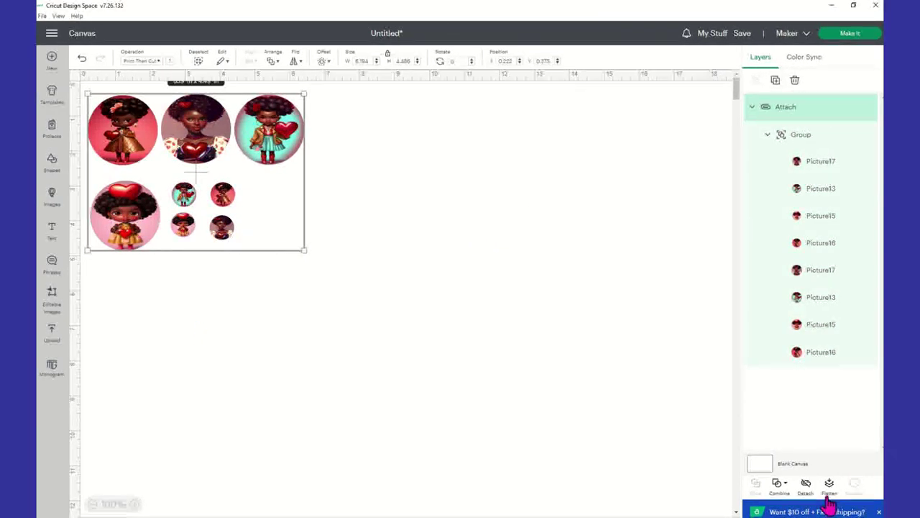
left_click(807, 492)
left_click(756, 79)
left_click(265, 266)
- Shift the large Picture16 and Picture15 slightly upward, and nudge the small Picture17 into line with the small Picture15
left_click_drag(133, 229, 133, 228)
left_click_drag(142, 158, 143, 153)
left_click_drag(137, 216, 136, 217)
left_click(421, 307)
left_click_drag(396, 335, 150, 168)
left_click(518, 312)
left_click_drag(226, 233, 228, 232)
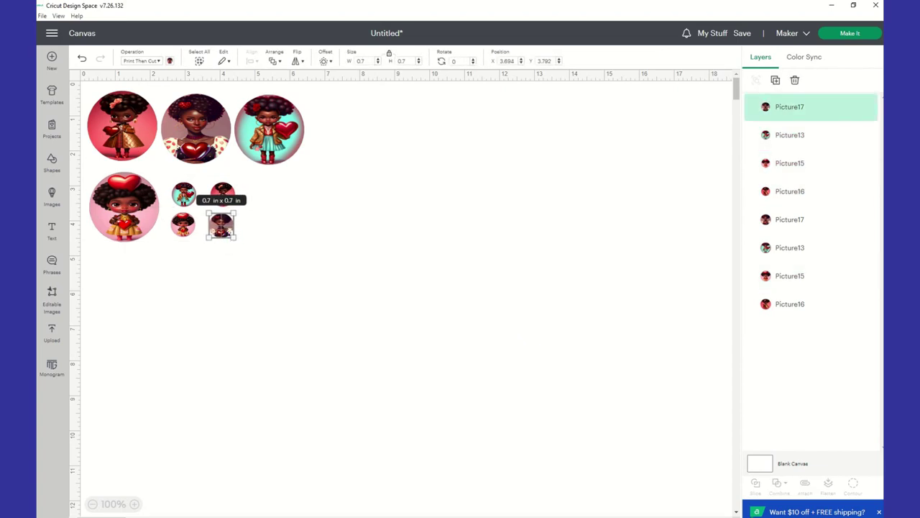
- Select all eight rearranged pictures, group them and attach the group
left_click_drag(316, 298, 144, 50)
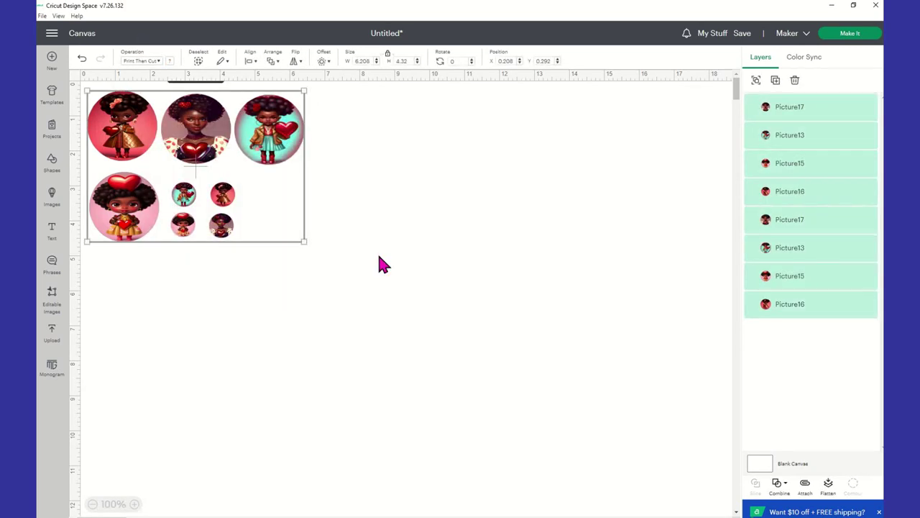
left_click(756, 81)
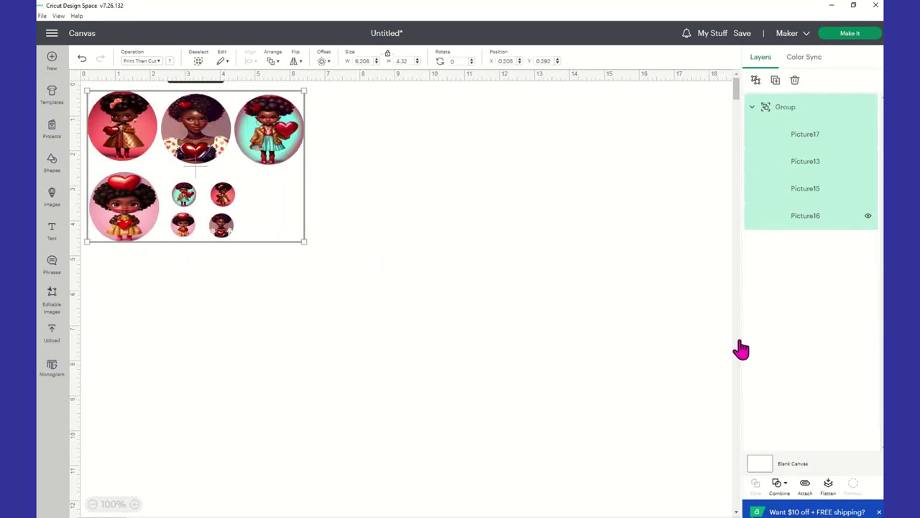
left_click(808, 492)
- Prepare the project mat with 8.5 in x 11 in (Letter) material and Mirror on, and continue to the make stage
left_click(848, 34)
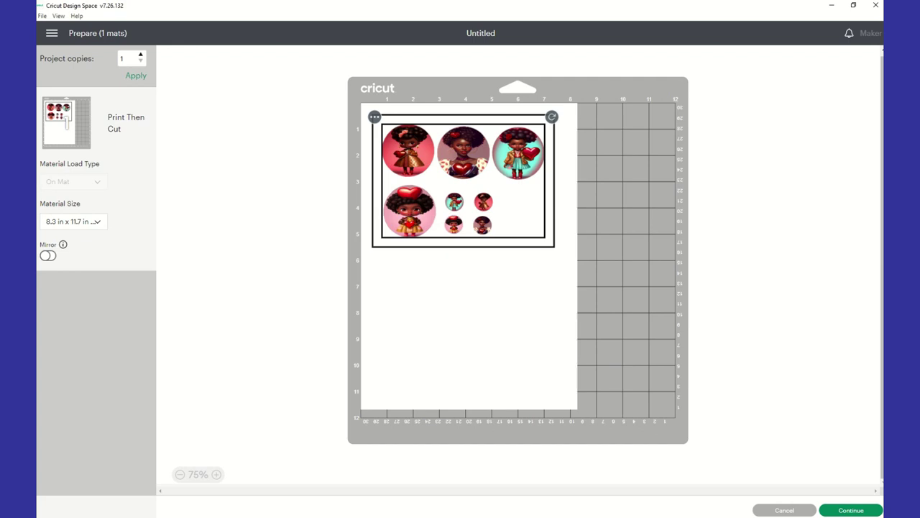
left_click(101, 225)
left_click(94, 259)
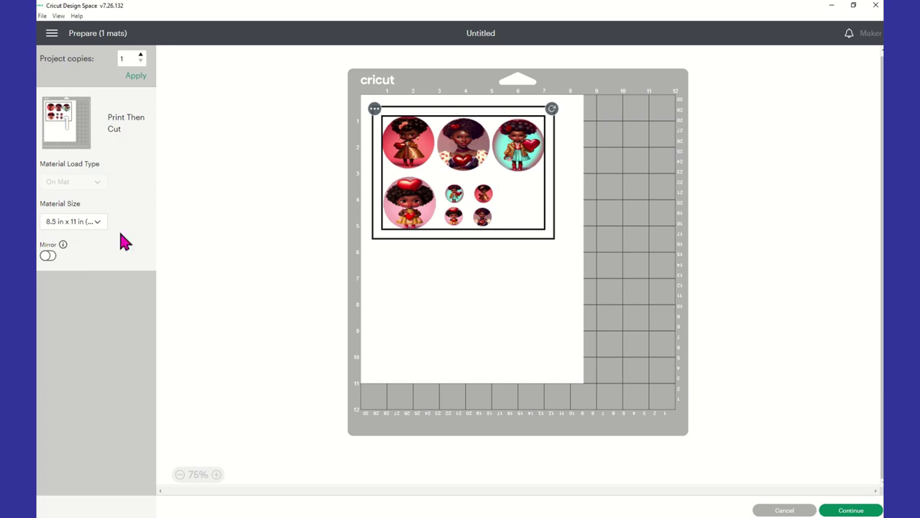
left_click(48, 257)
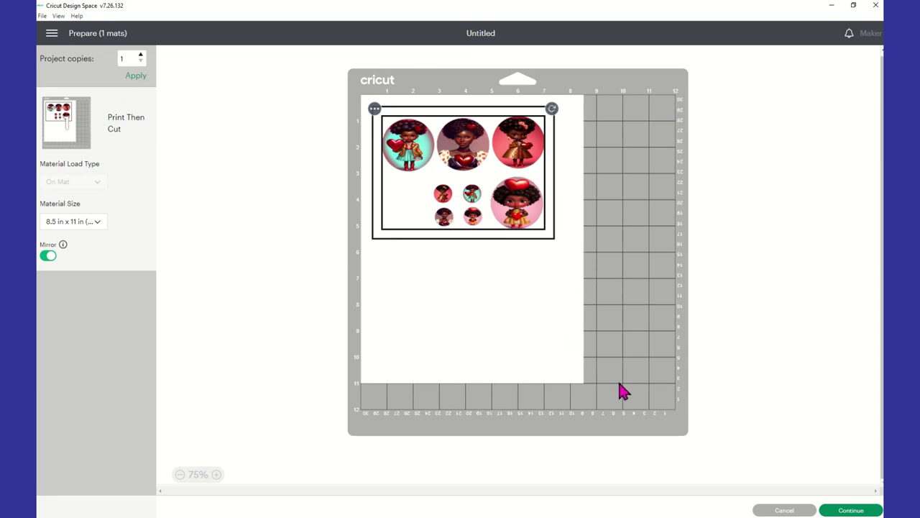
left_click(870, 511)
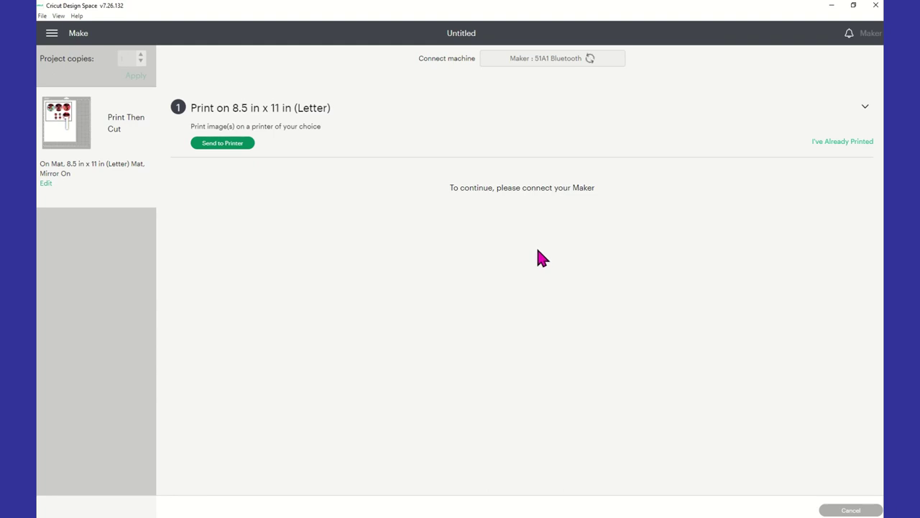
- Send the page to the HP87358C (HP OfficeJet Pro 7740 series) printer with Add Bleed off and Use System Dialog on
left_click(247, 146)
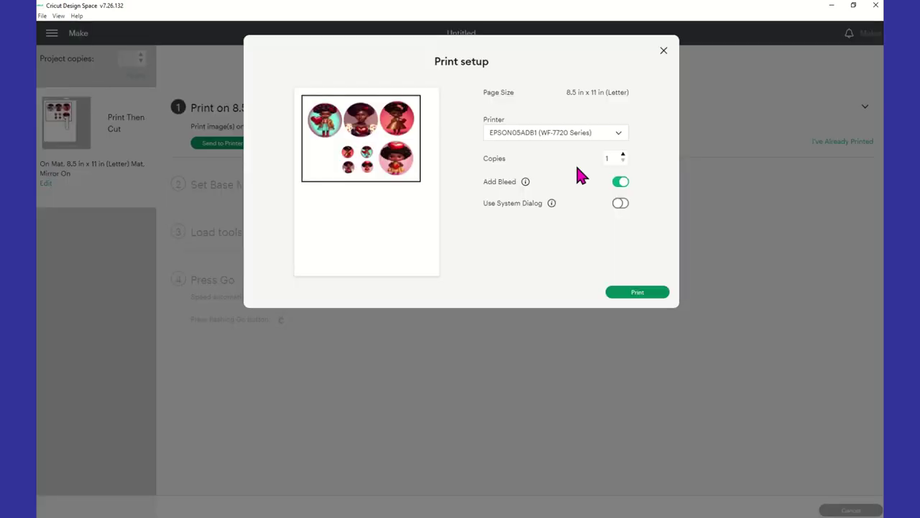
left_click(551, 135)
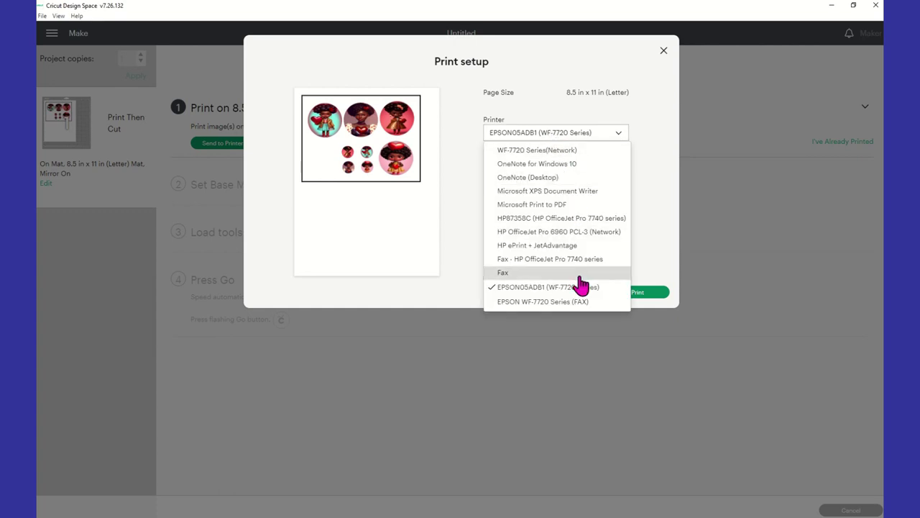
left_click(572, 221)
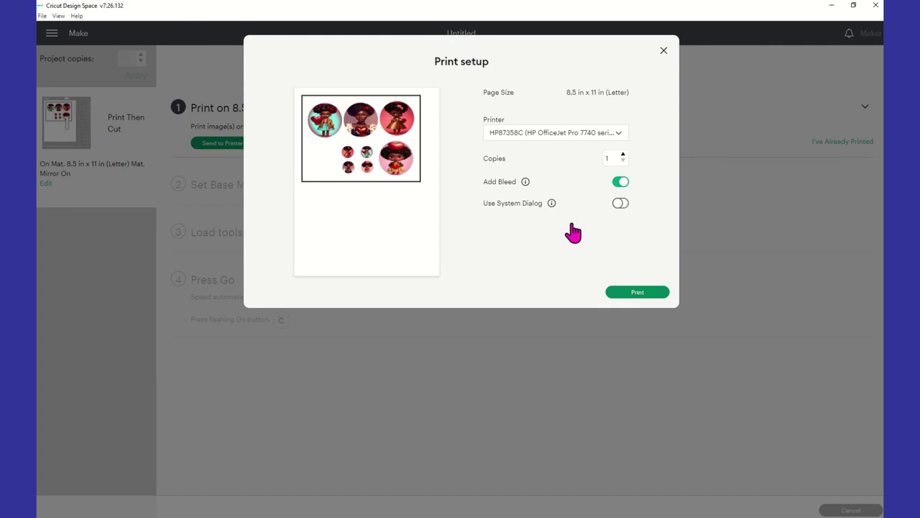
left_click(617, 183)
left_click(619, 205)
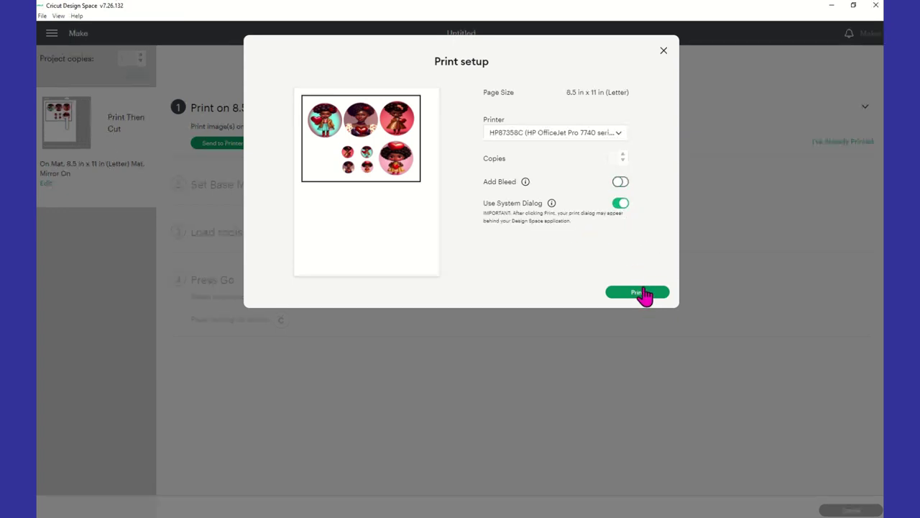
left_click(638, 293)
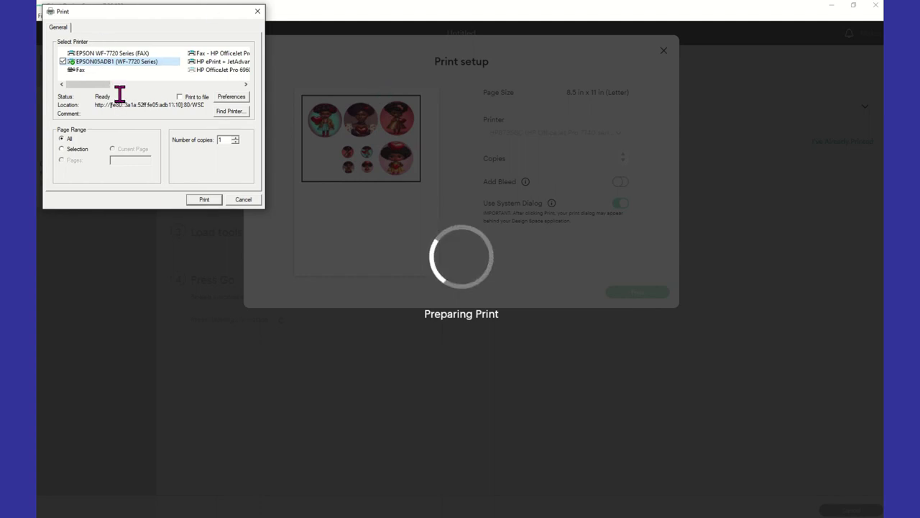
- Select the HP87358C (HP OfficeJet Pro 7740 series) printer in the system Print dialog
left_click(246, 84)
left_click(245, 84)
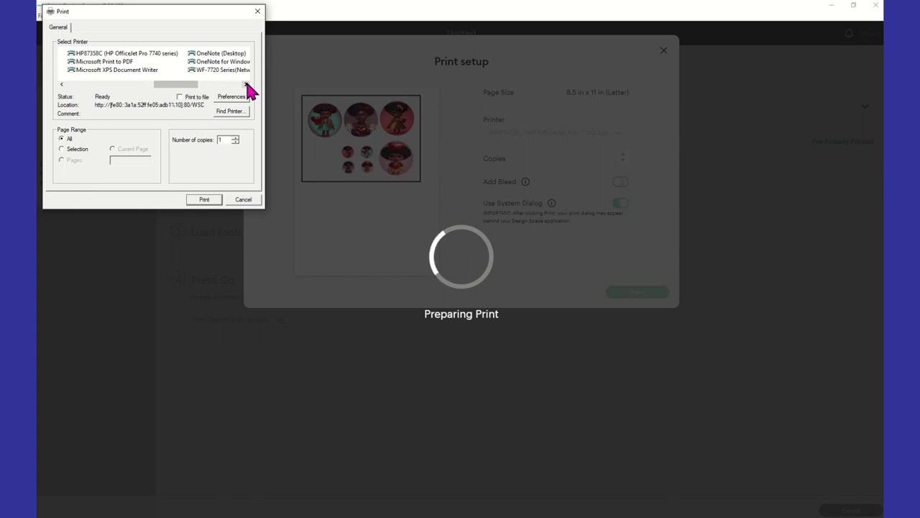
left_click(159, 53)
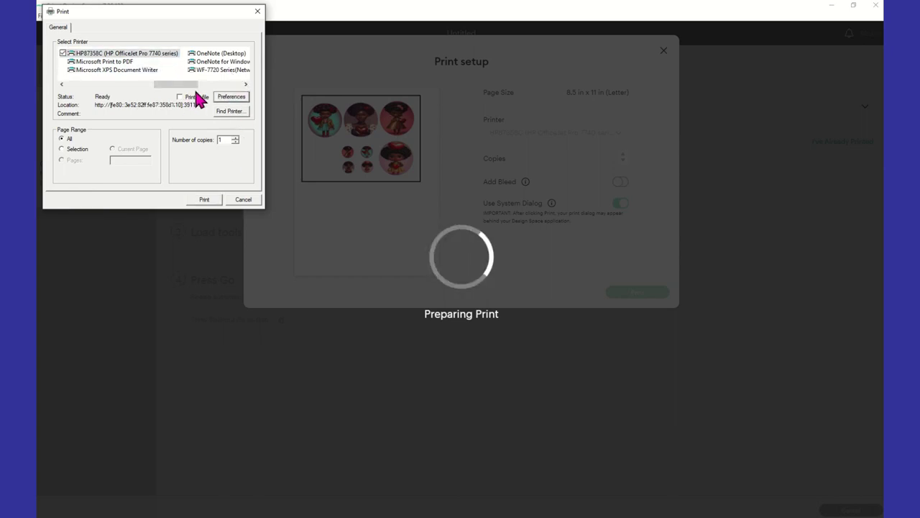
- Set the print quality to Best in the HP printer's preferences
left_click(243, 97)
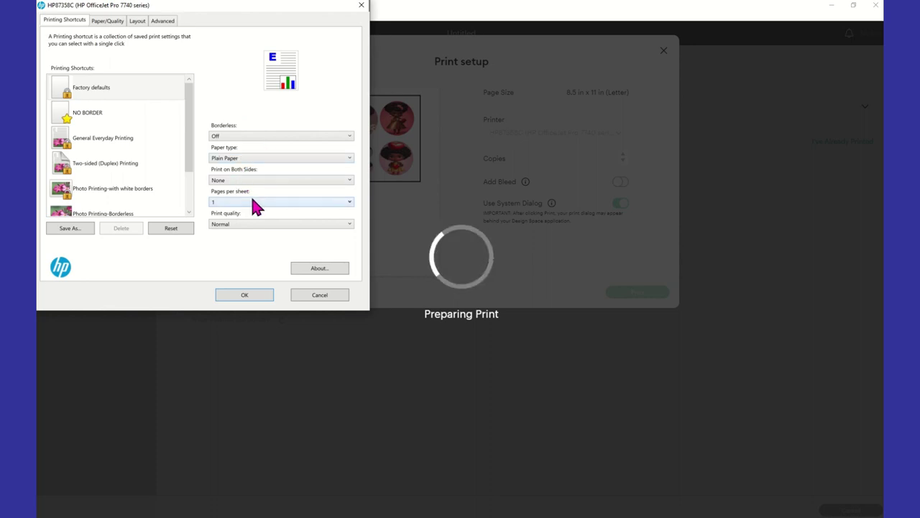
left_click(232, 224)
left_click(227, 250)
- Set the paper size to Letter, choose the paper source, and confirm the printer preferences
left_click(107, 21)
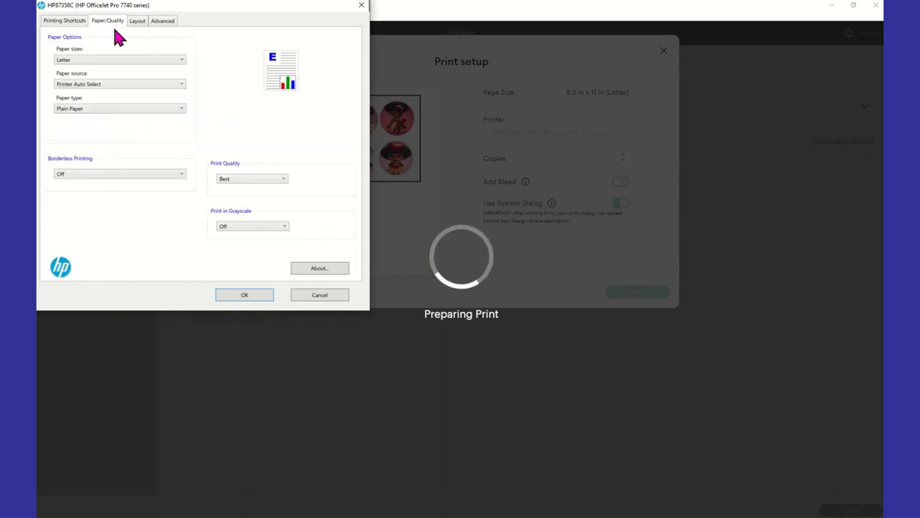
left_click(84, 60)
left_click(80, 67)
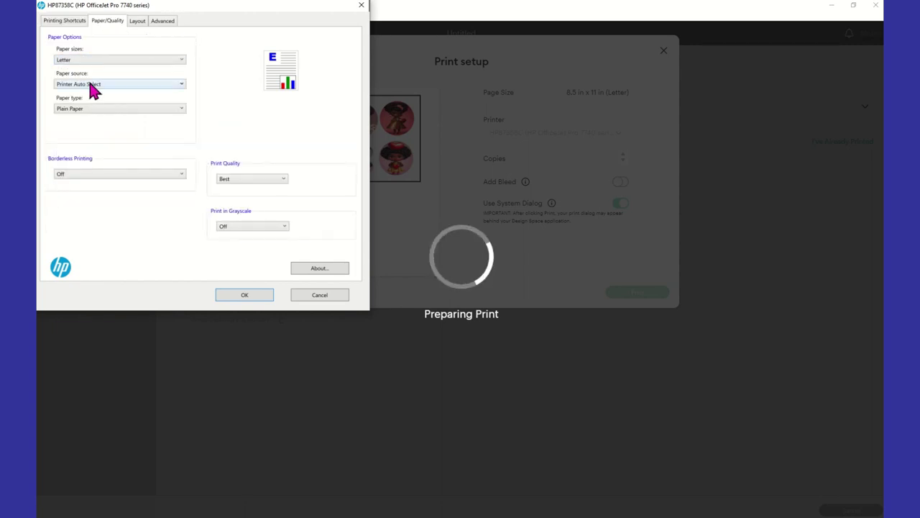
left_click(90, 83)
left_click(86, 104)
left_click(60, 20)
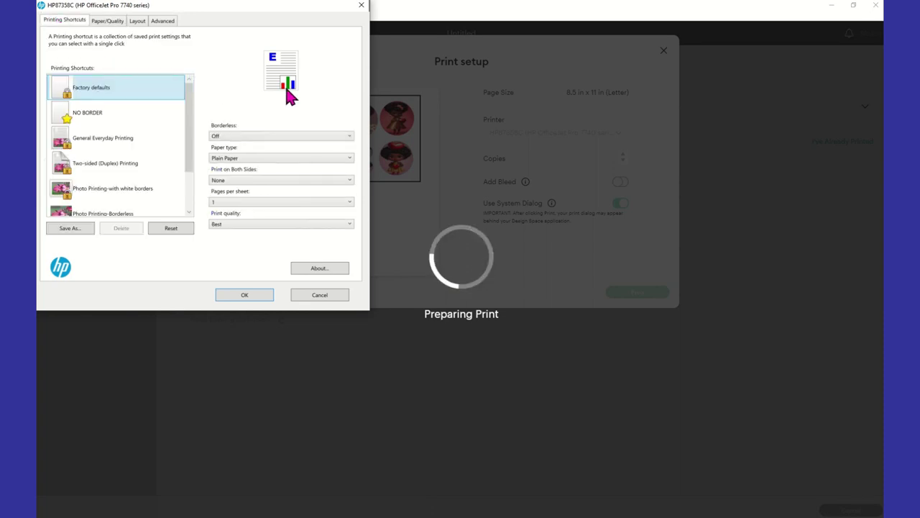
left_click(248, 296)
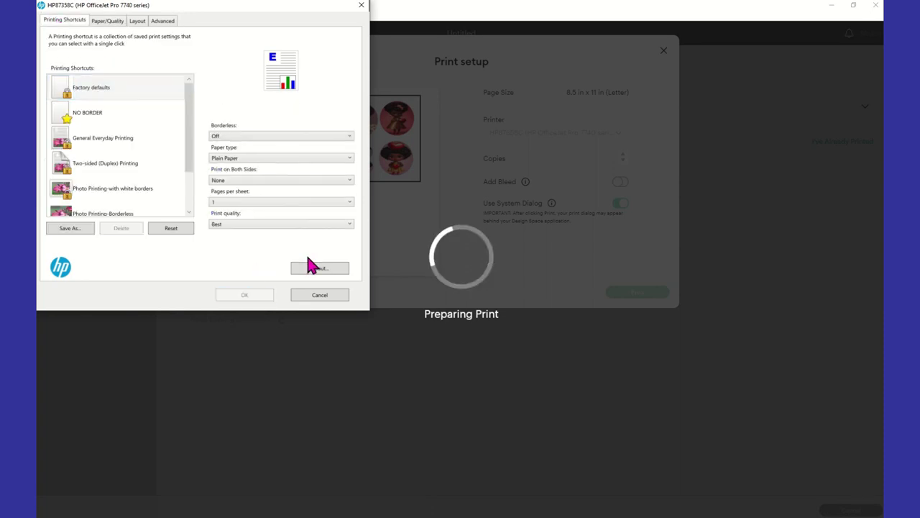